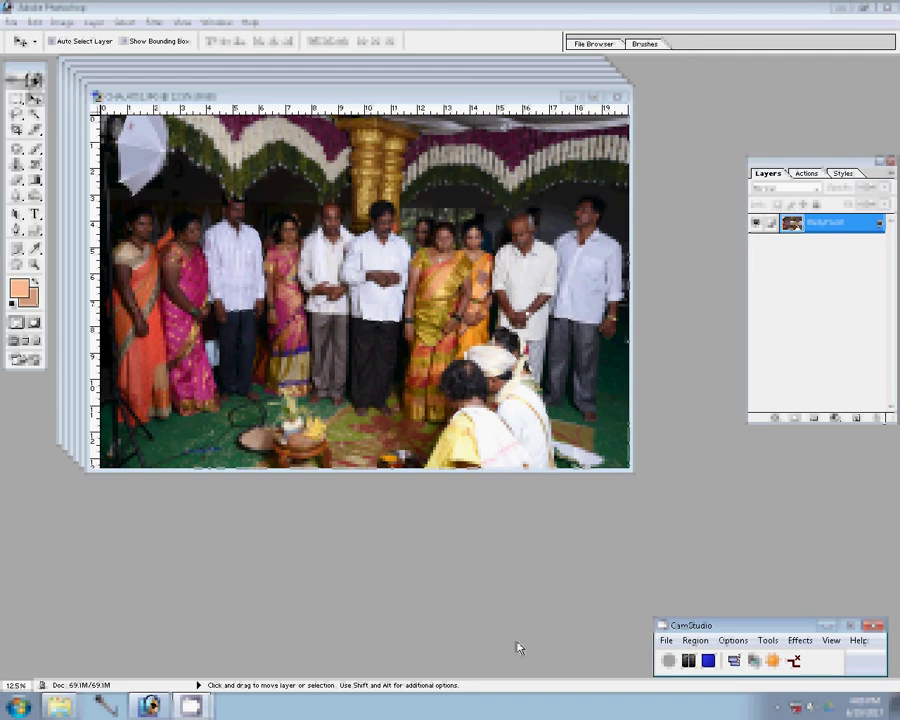
Create a new wide blank document, Untitled-1, with White contents beside the group photo.
{"action": "left_click", "coordinate": [592, 527]}
{"action": "key", "text": "ctrl+n"}
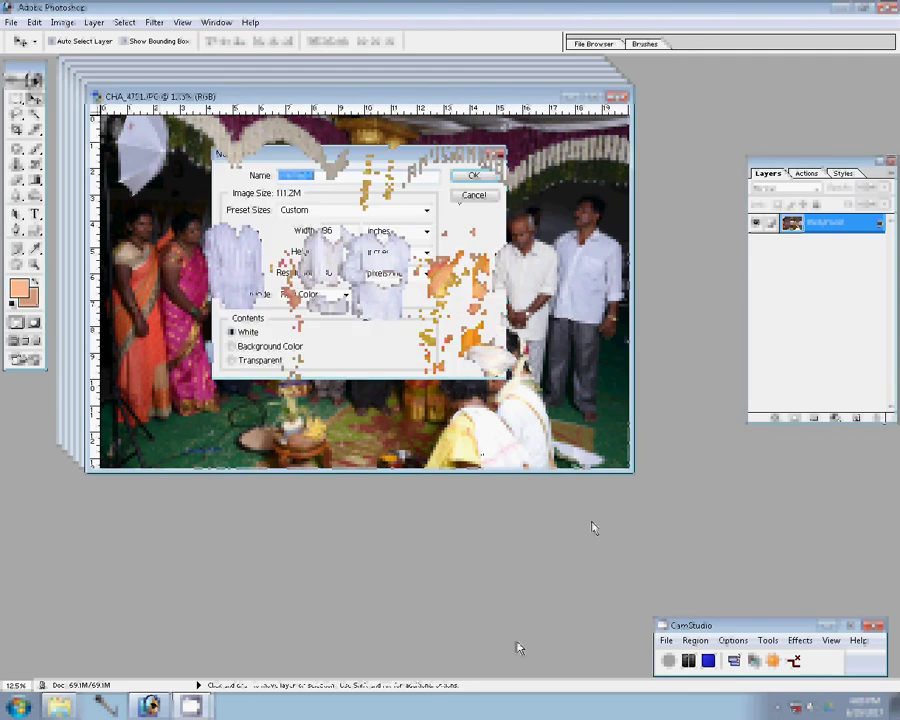
{"action": "left_click", "coordinate": [469, 190]}
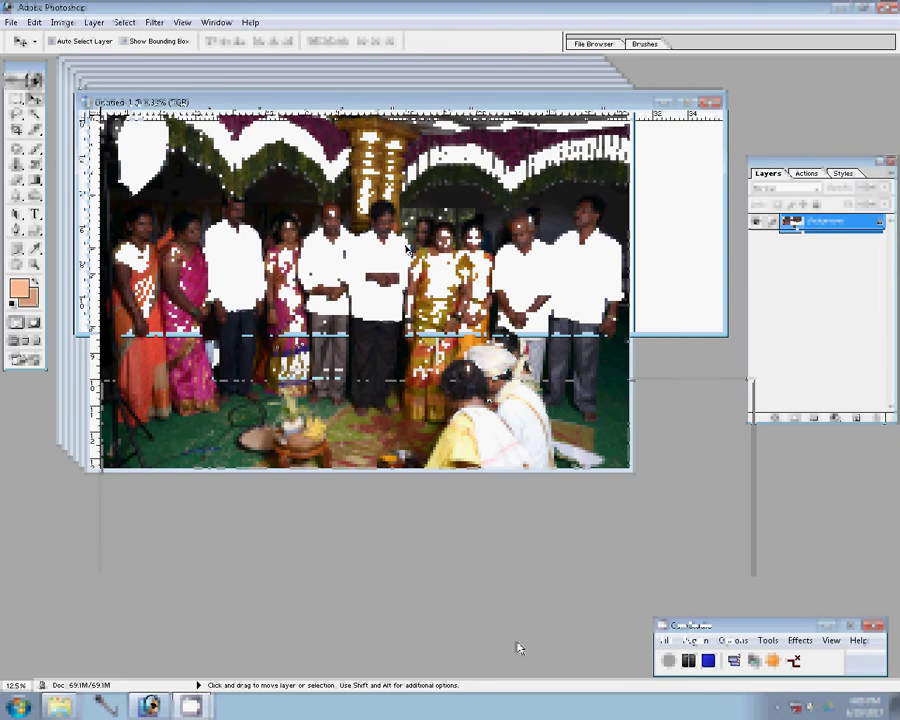
{"action": "key", "text": "ctrl+alt+i"}
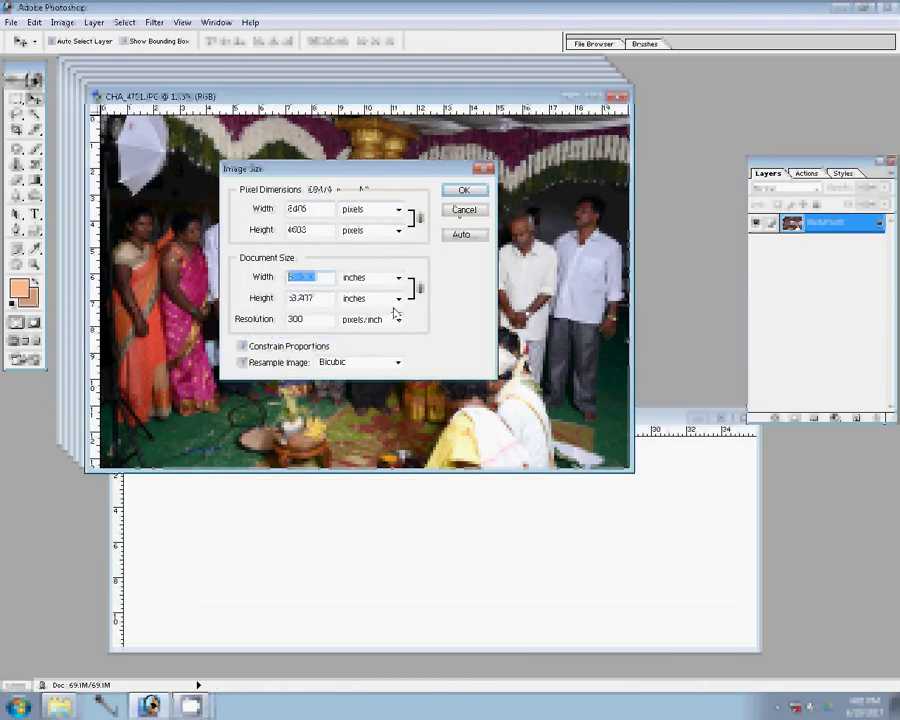
Shrink the first group photo, place it in Untitled-1's bottom-right corner, and close its window.
{"action": "key", "text": "Return"}
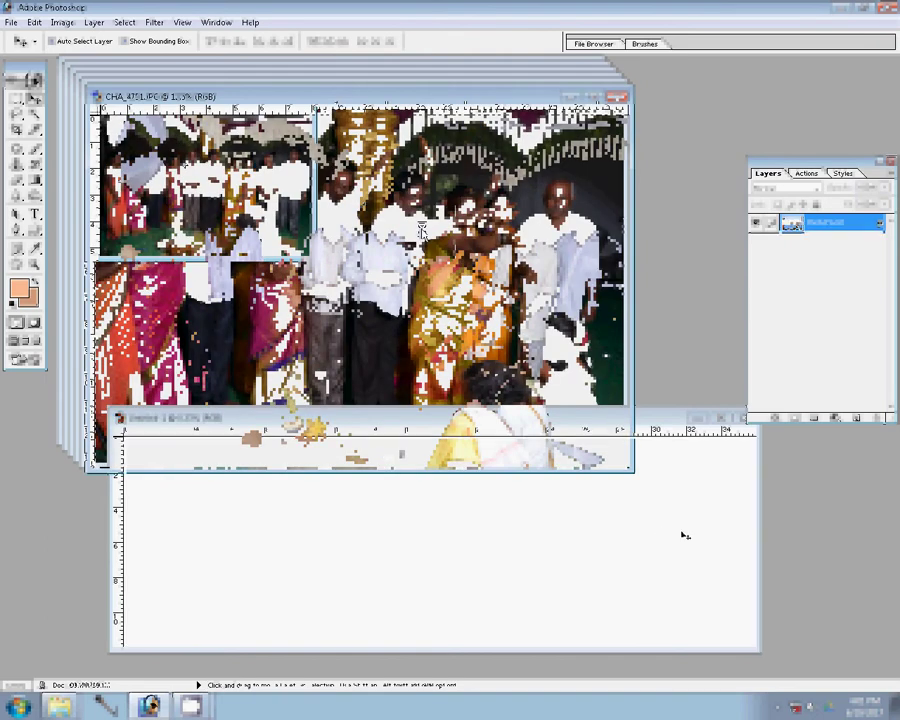
{"action": "mouse_move", "coordinate": [665, 537]}
{"action": "left_mouse_down"}
{"action": "mouse_move", "coordinate": [683, 532]}
{"action": "mouse_move", "coordinate": [692, 582]}
{"action": "left_mouse_up"}
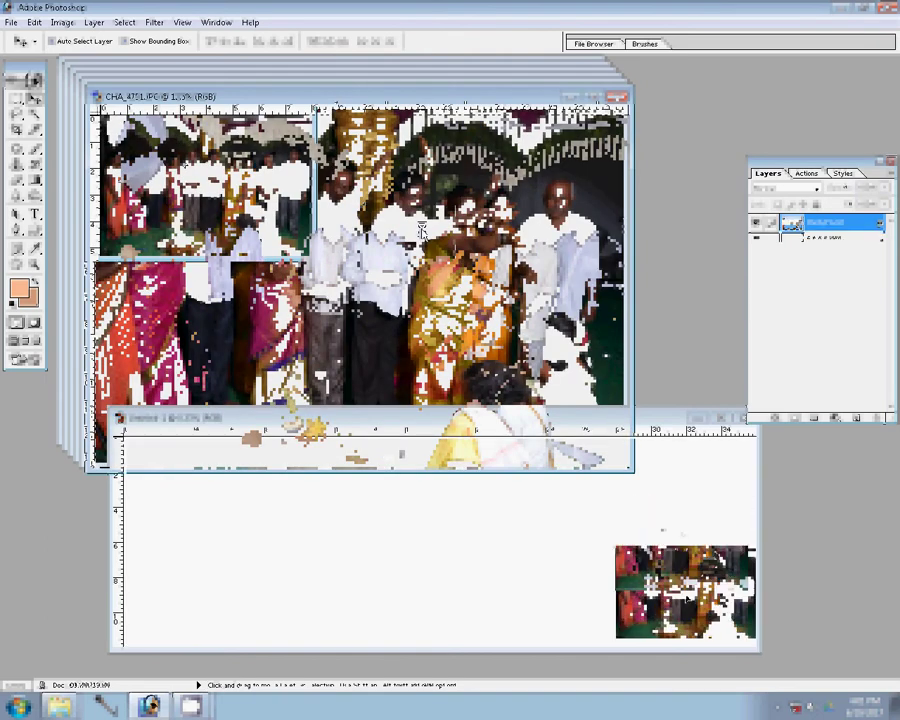
{"action": "left_click", "coordinate": [299, 101]}
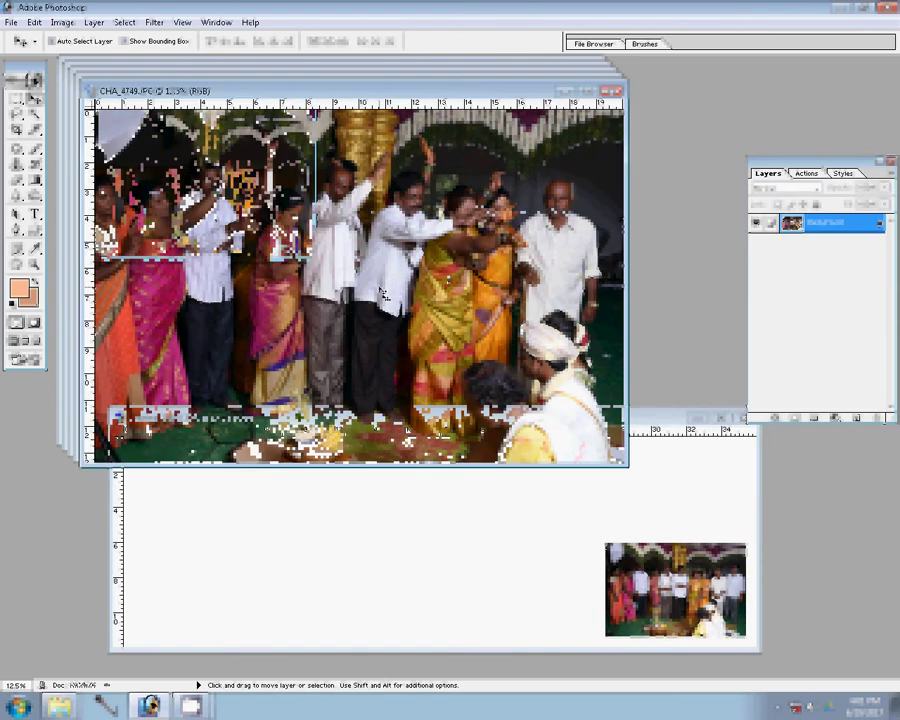
Resize CHA_4749 with Image Size and stack it above the first photo.
{"action": "left_click", "coordinate": [60, 22]}
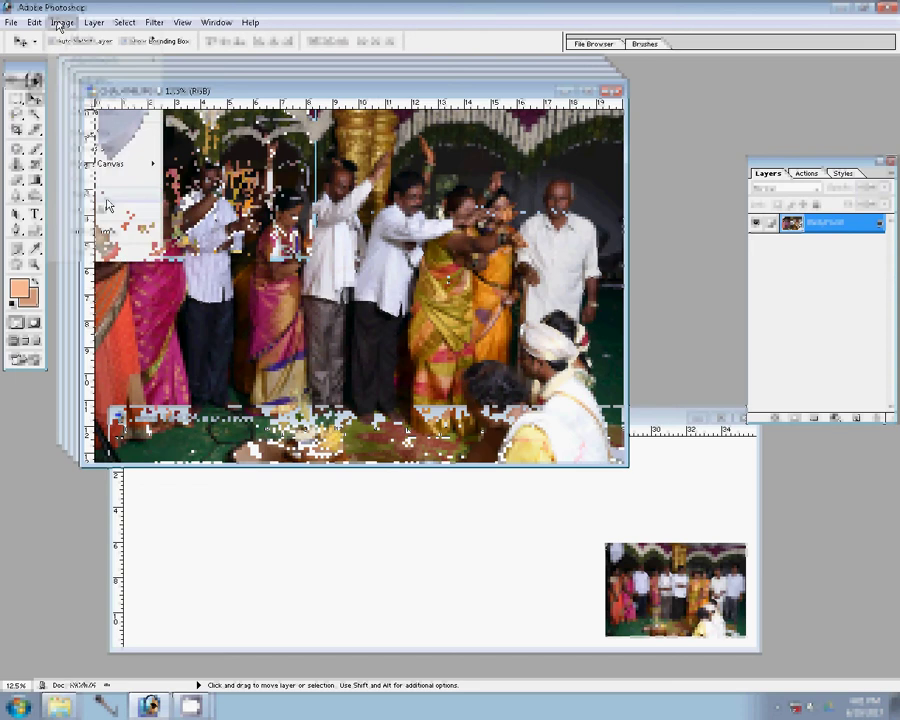
{"action": "left_click", "coordinate": [110, 131]}
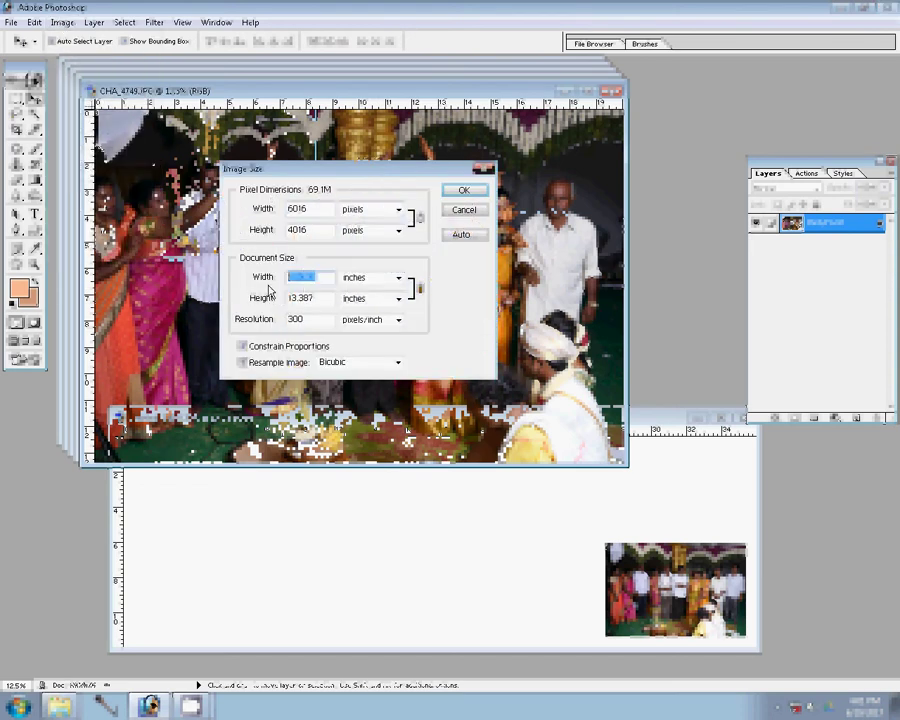
{"action": "left_click", "coordinate": [465, 209]}
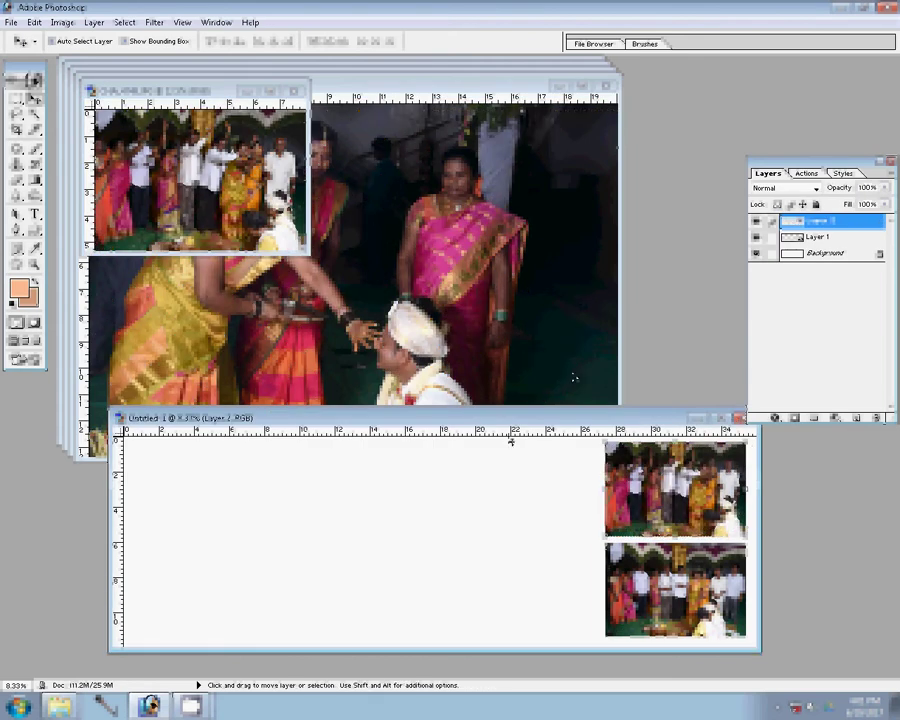
{"action": "left_click", "coordinate": [258, 213]}
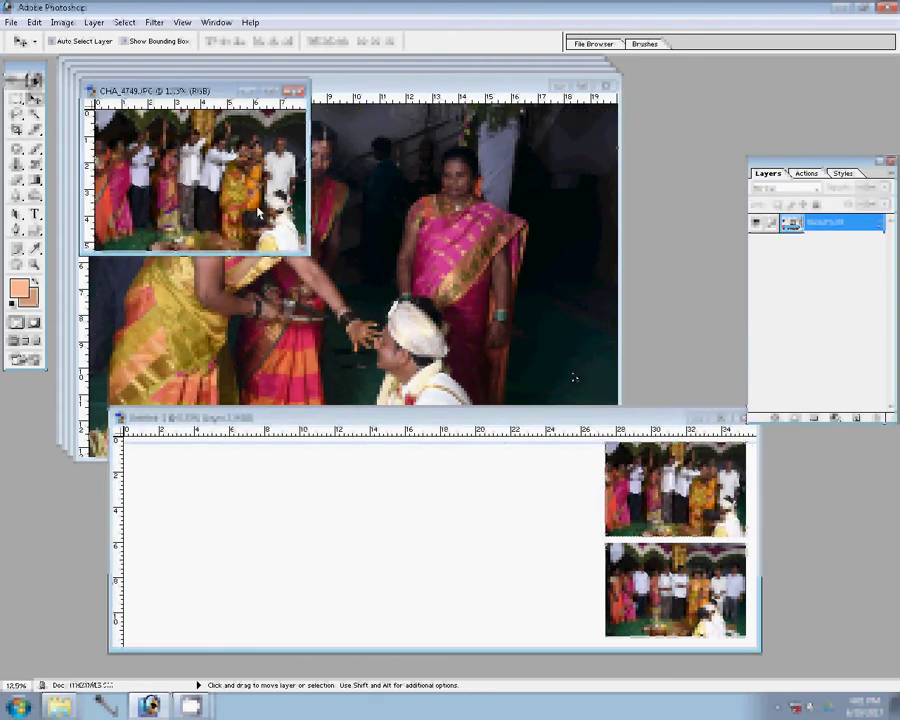
Close CHA_4749 without saving and resize CHA_4748 to 8 inches wide.
{"action": "left_click", "coordinate": [298, 91]}
{"action": "left_click", "coordinate": [454, 271]}
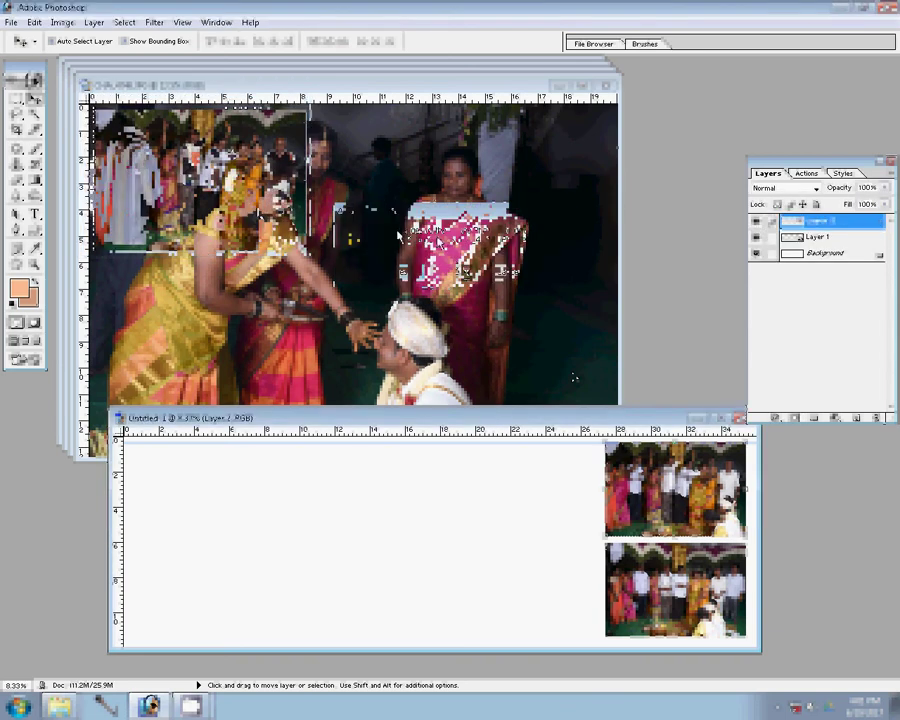
{"action": "key", "text": "ctrl+alt+i"}
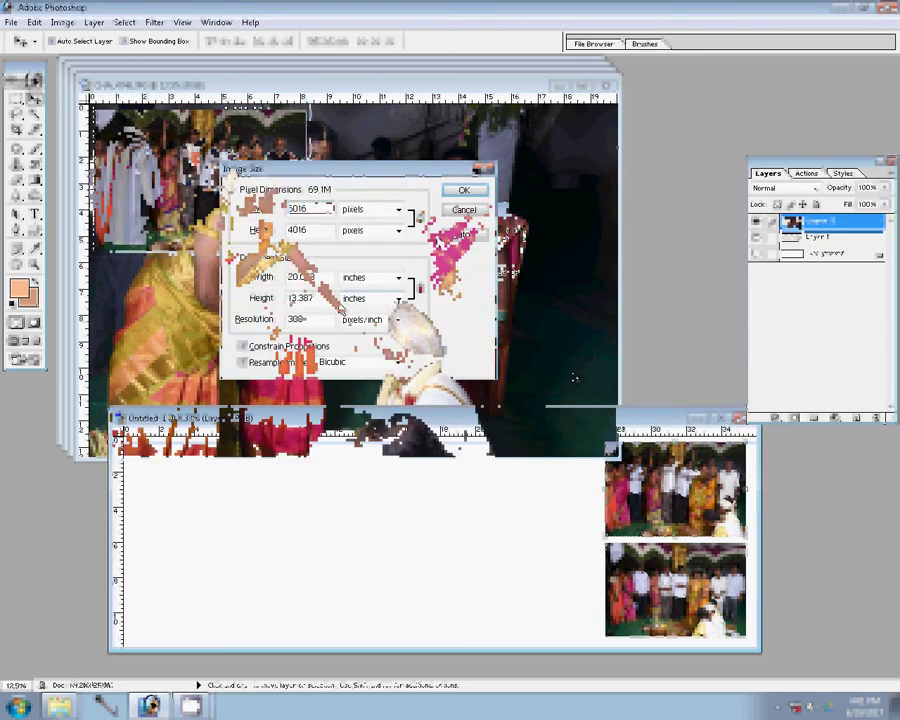
{"action": "type", "text": "8"}
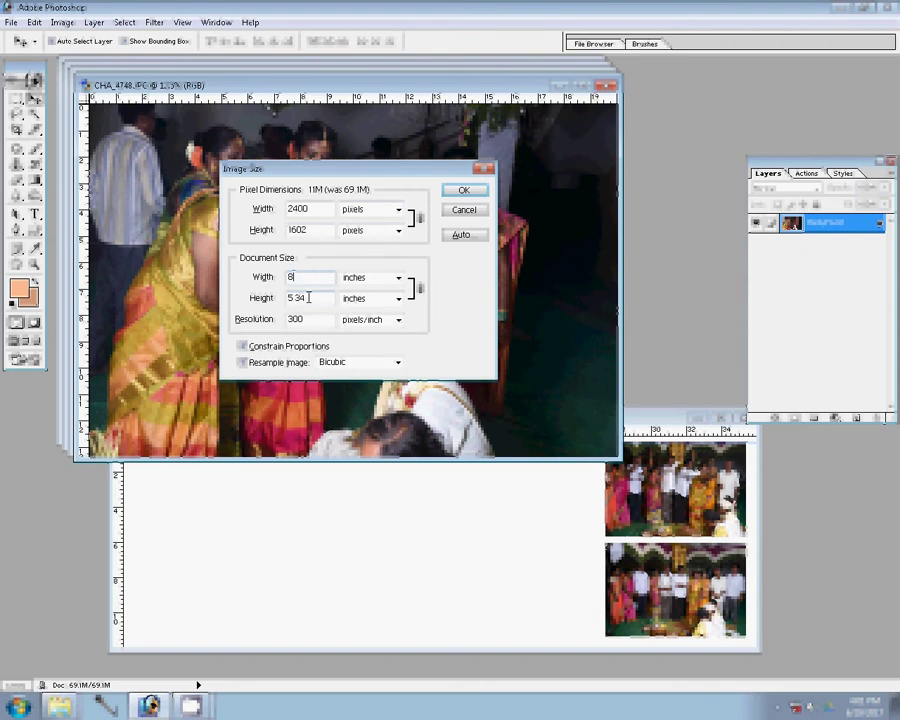
{"action": "key", "text": "Return"}
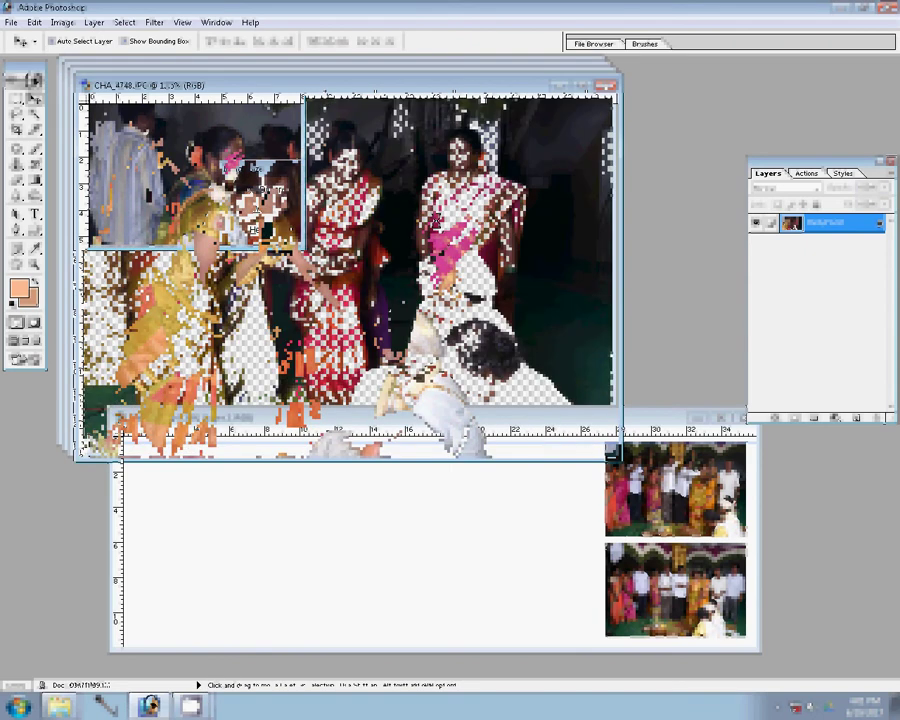
Place CHA_4748 left of the top photo, nudge it right and down, then close its source.
{"action": "left_click_drag", "start_coordinate": [371, 342], "coordinate": [523, 485]}
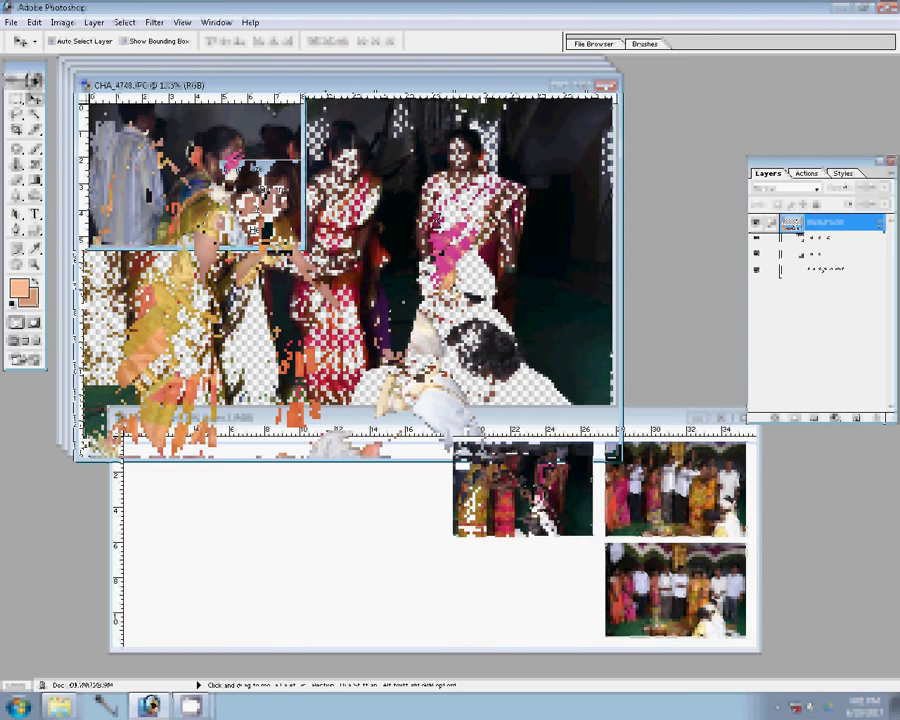
{"action": "key", "text": "Right"}
{"action": "key", "text": "Down"}
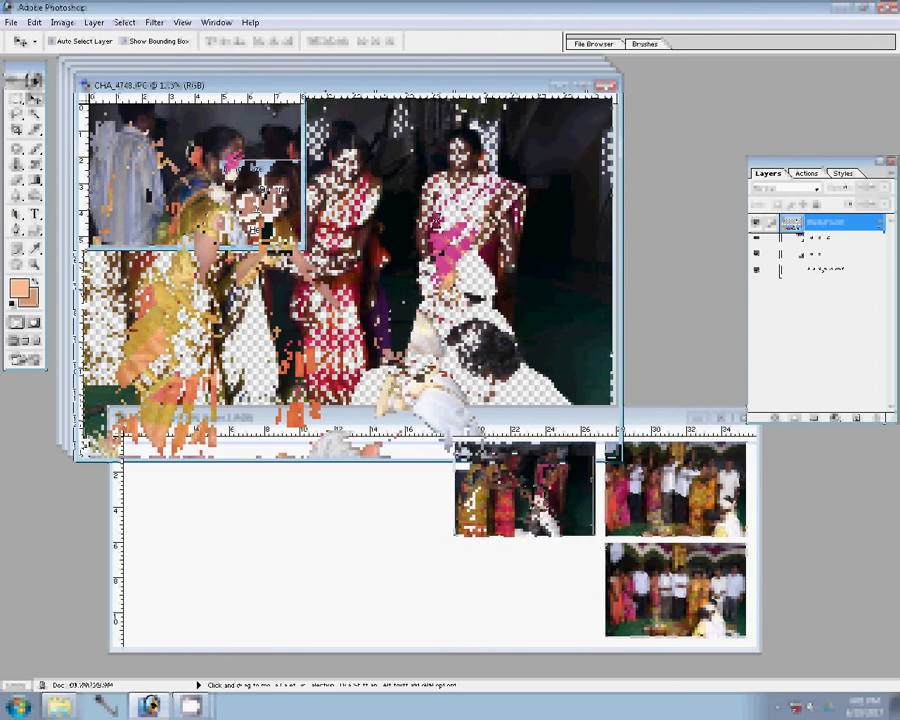
{"action": "left_click", "coordinate": [292, 85]}
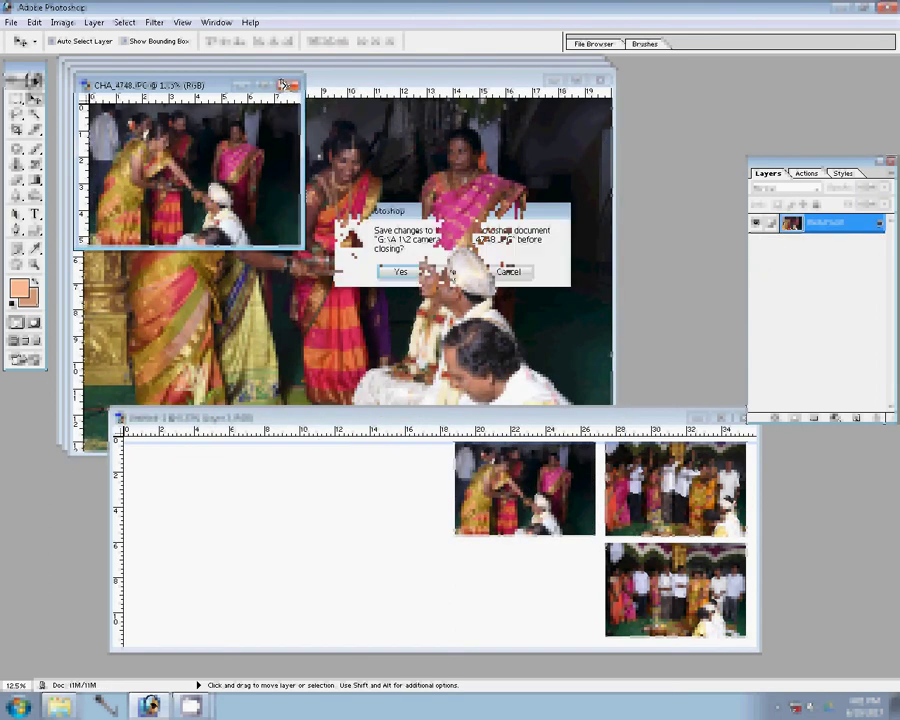
Decline saving CHA_4748 and resize CHA_4747 to 8 inches wide.
{"action": "key", "text": "Escape"}
{"action": "key", "text": "ctrl+alt+i"}
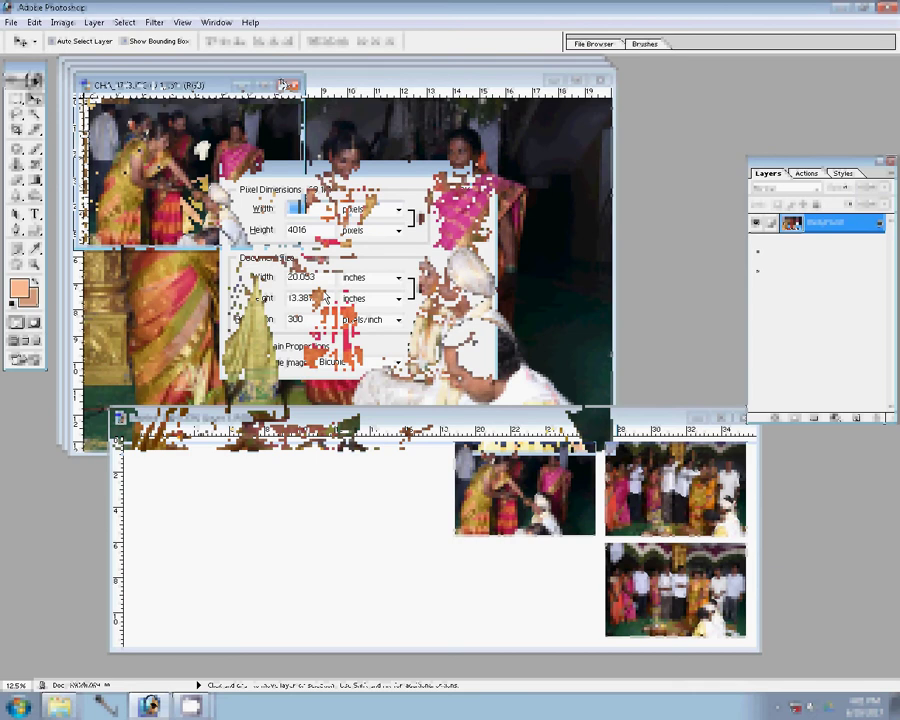
{"action": "type", "text": "1"}
{"action": "type", "text": "8"}
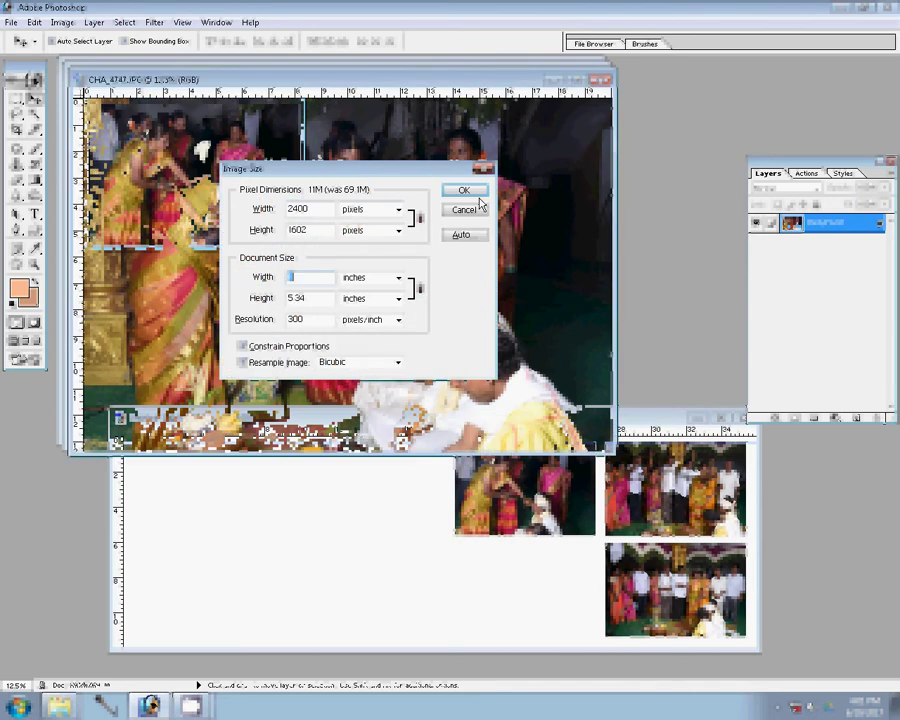
{"action": "left_click", "coordinate": [476, 196]}
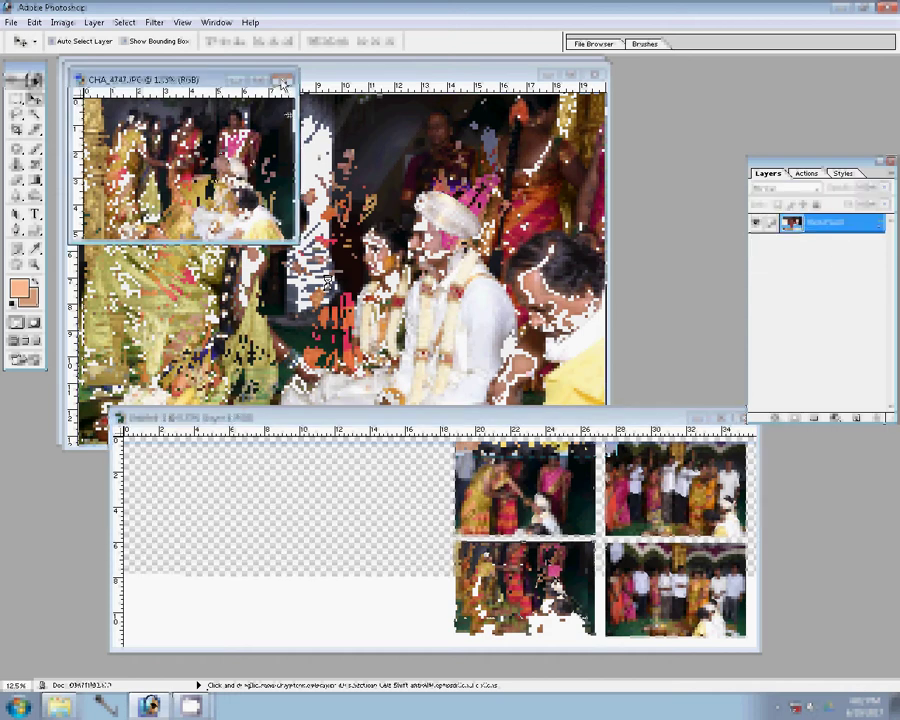
Close CHA_4747 without saving and apply a new image size to CHA_4743.
{"action": "left_click", "coordinate": [453, 273]}
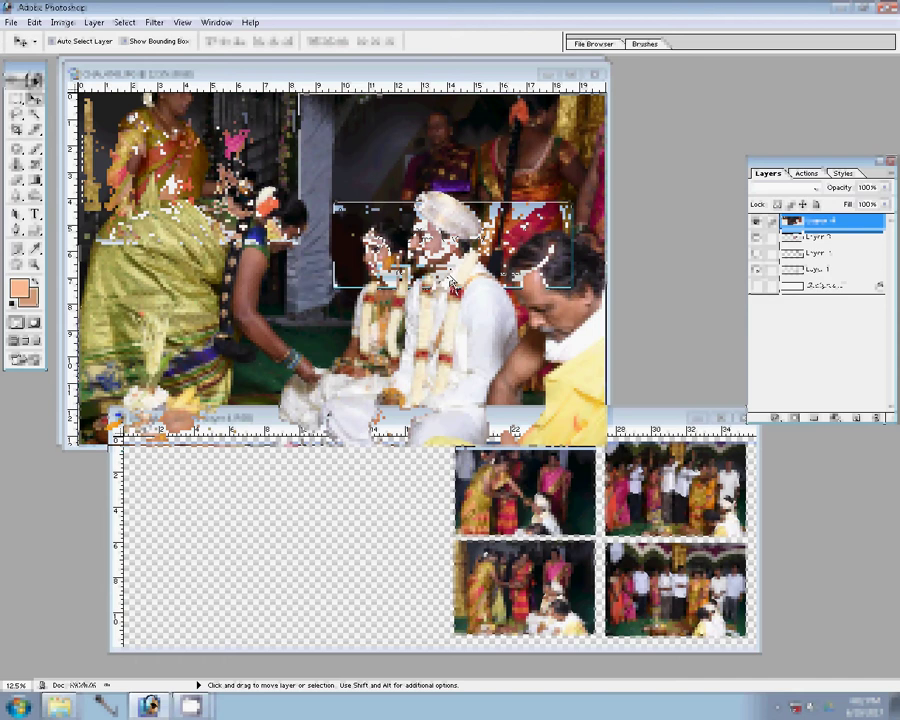
{"action": "key", "text": "ctrl+alt+i"}
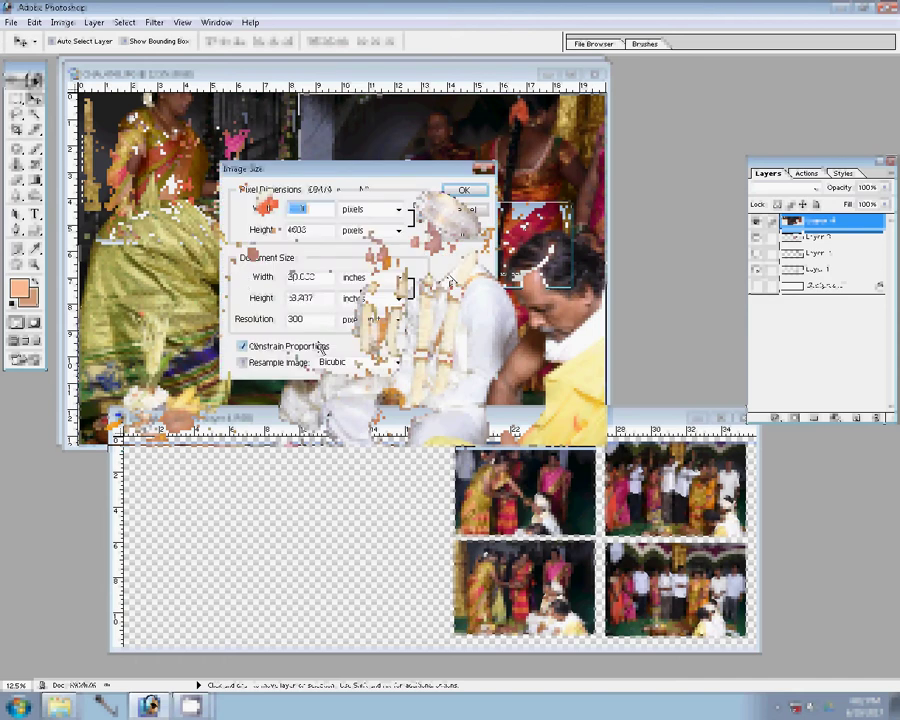
{"action": "key", "text": "Return"}
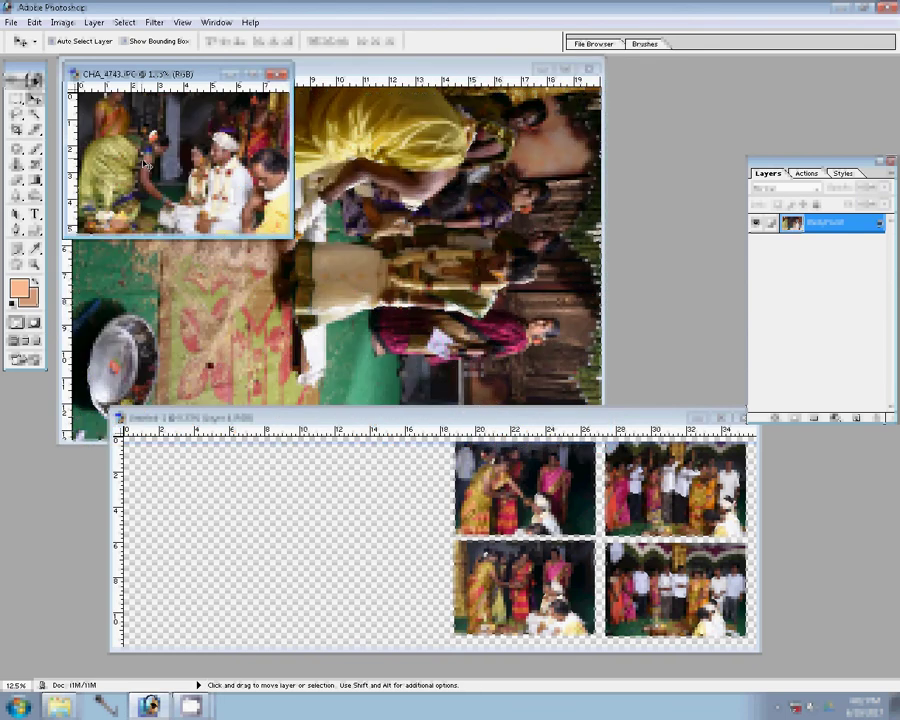
Copy CHA_4743 into the album left of the grid, then close it without saving.
{"action": "mouse_move", "coordinate": [180, 160]}
{"action": "left_mouse_down"}
{"action": "mouse_move", "coordinate": [402, 506]}
{"action": "mouse_move", "coordinate": [323, 491]}
{"action": "left_mouse_up"}
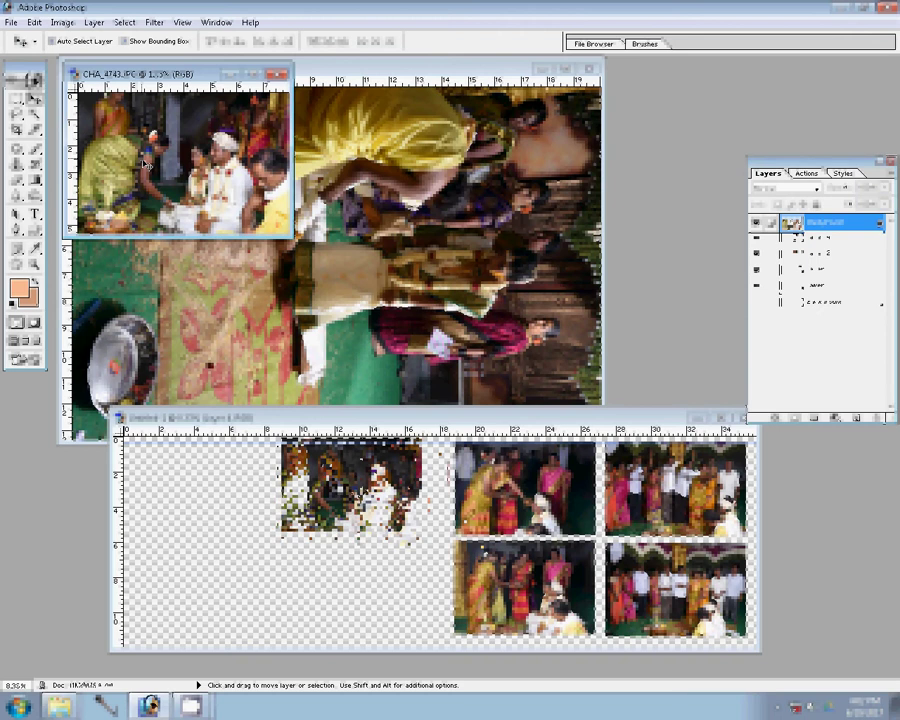
{"action": "left_click_drag", "start_coordinate": [323, 491], "coordinate": [328, 489]}
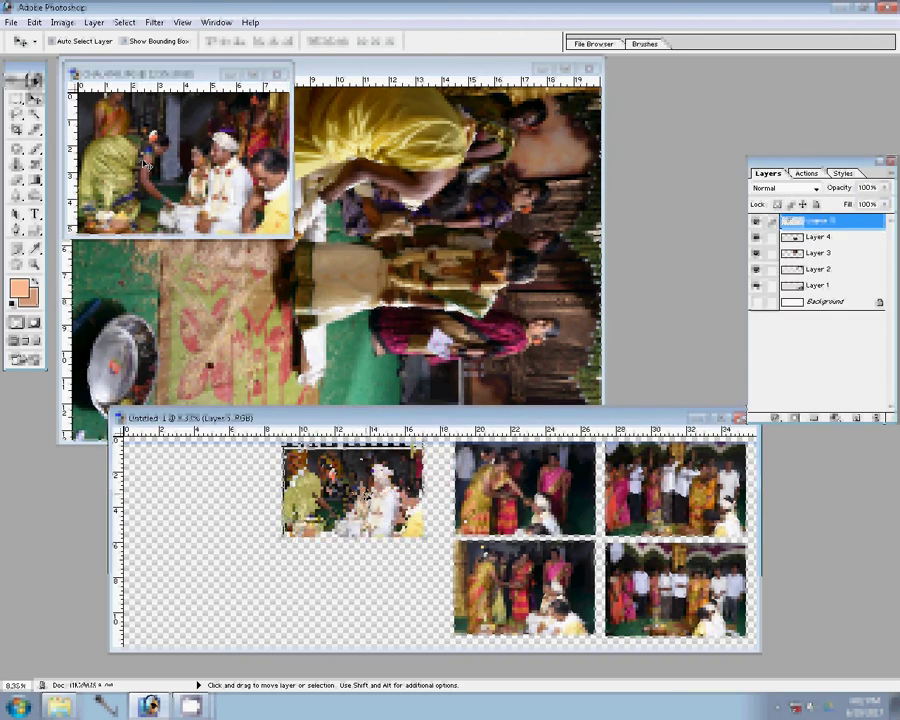
{"action": "left_click", "coordinate": [273, 90]}
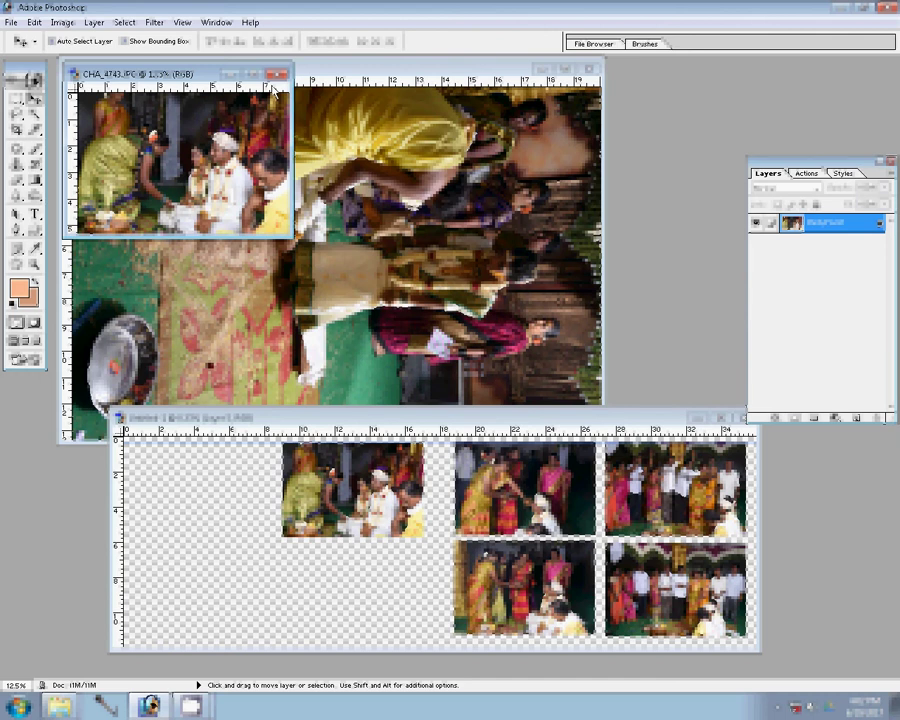
{"action": "left_click", "coordinate": [283, 74]}
{"action": "left_click", "coordinate": [440, 270]}
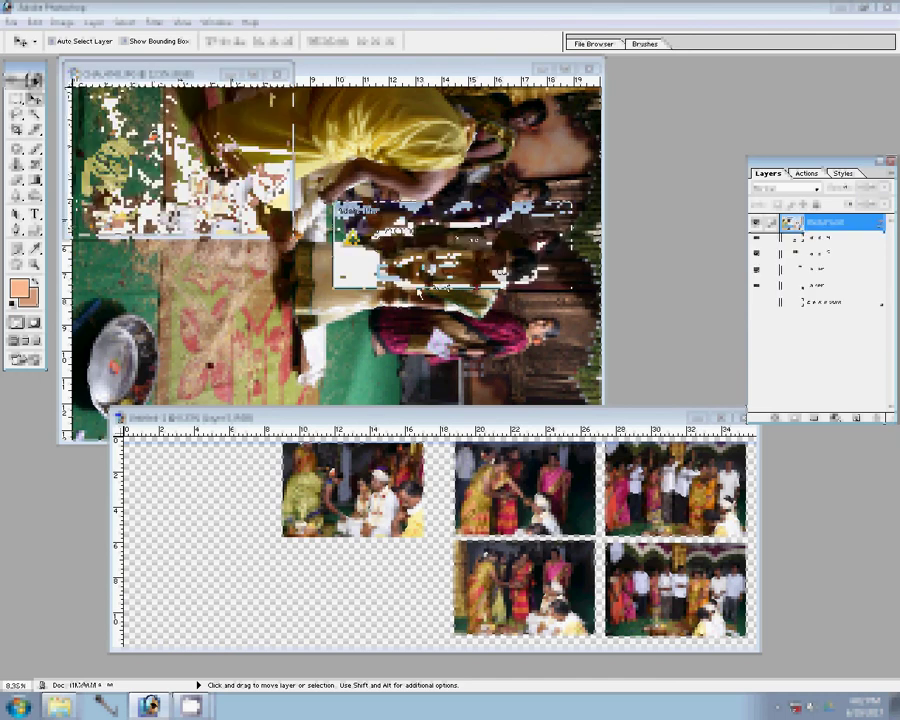
Rotate the CHA_4752 canvas into portrait orientation.
{"action": "left_click", "coordinate": [62, 22]}
{"action": "left_click", "coordinate": [197, 195]}
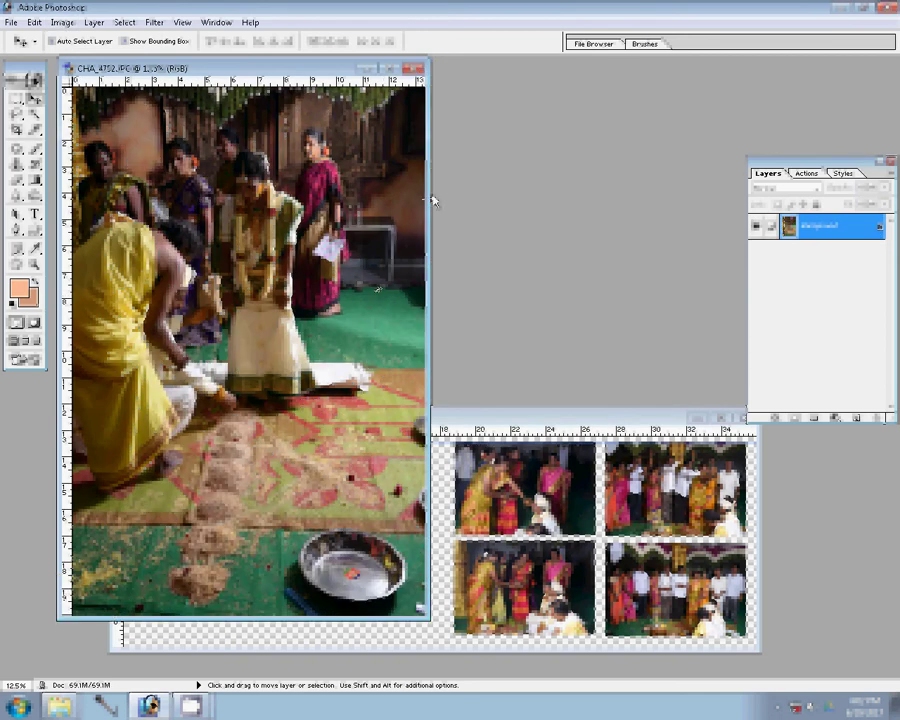
{"action": "left_click", "coordinate": [806, 174]}
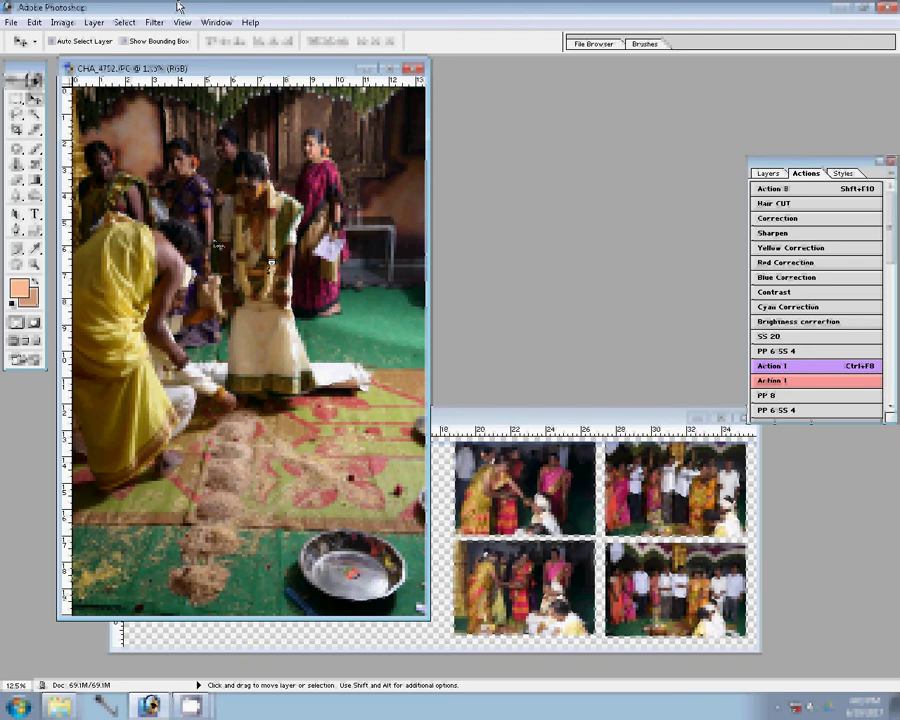
Apply a new image size to the portrait CHA_4752 photo.
{"action": "left_click", "coordinate": [468, 452]}
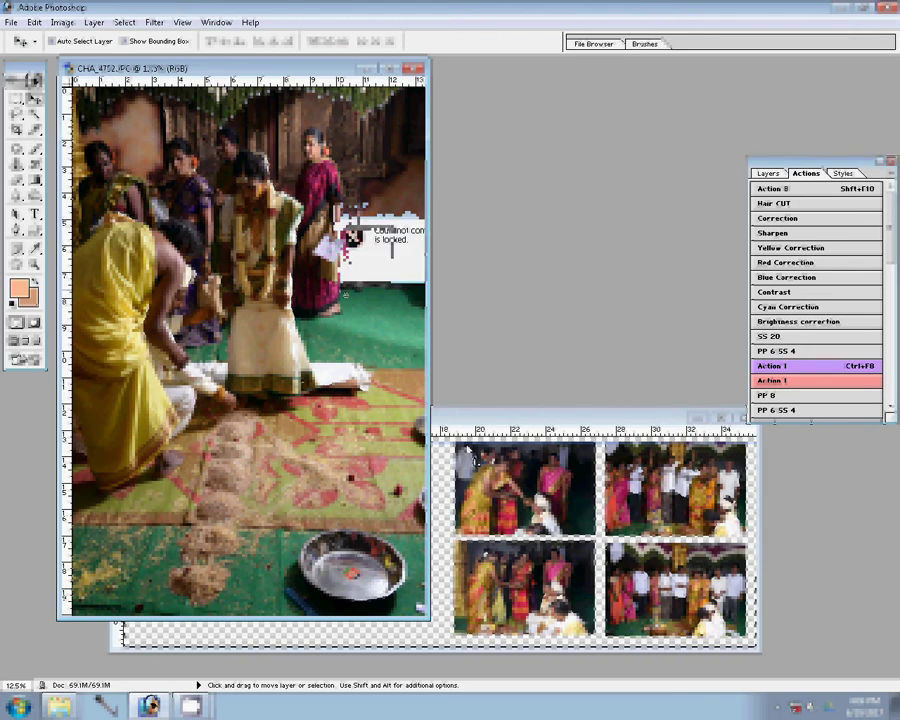
{"action": "key", "text": "ctrl+alt+i"}
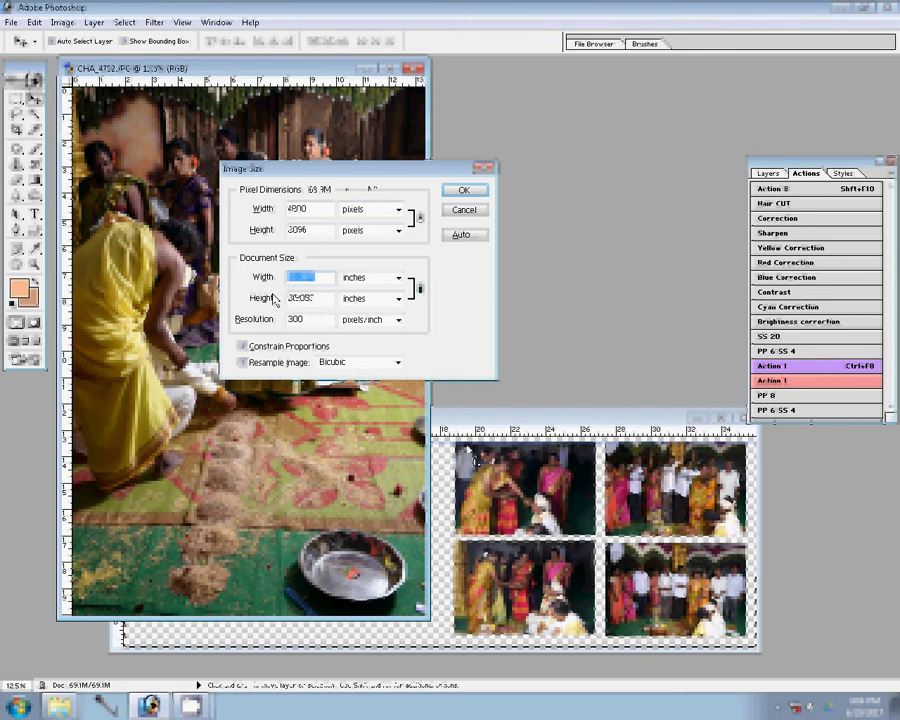
{"action": "left_click", "coordinate": [463, 190]}
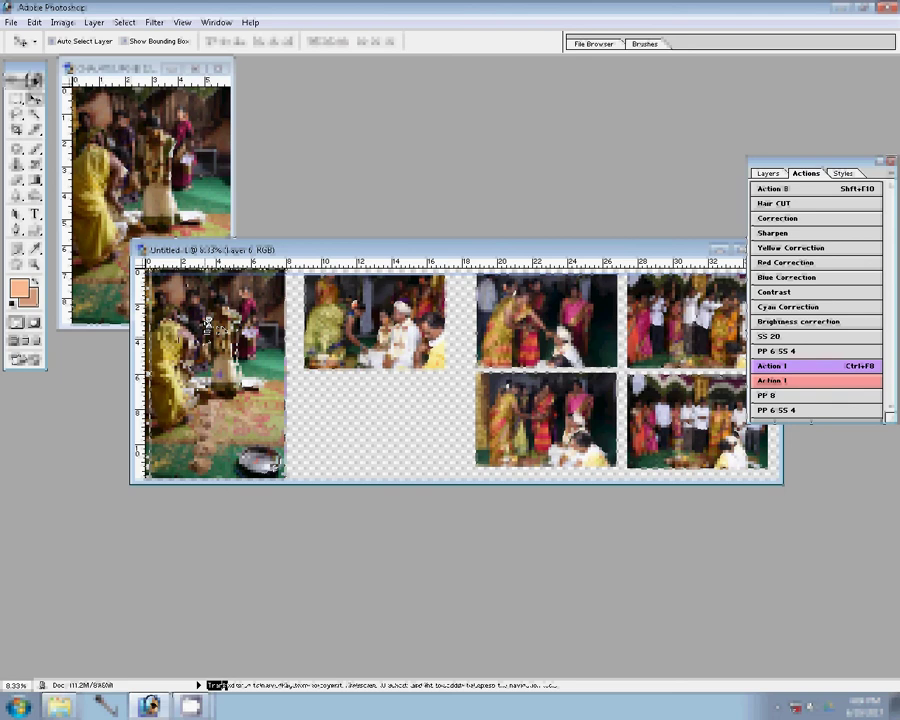
Close CHA_4752 and move the used photos into the Delete folder.
{"action": "left_click", "coordinate": [201, 90]}
{"action": "left_click", "coordinate": [226, 70]}
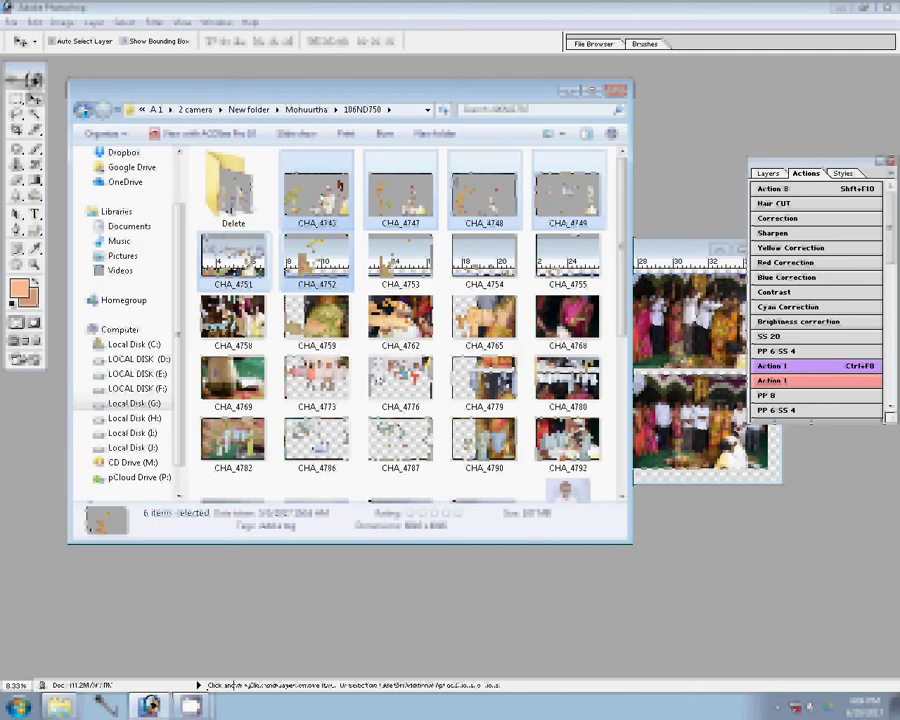
{"action": "left_click_drag", "start_coordinate": [316, 255], "coordinate": [226, 212]}
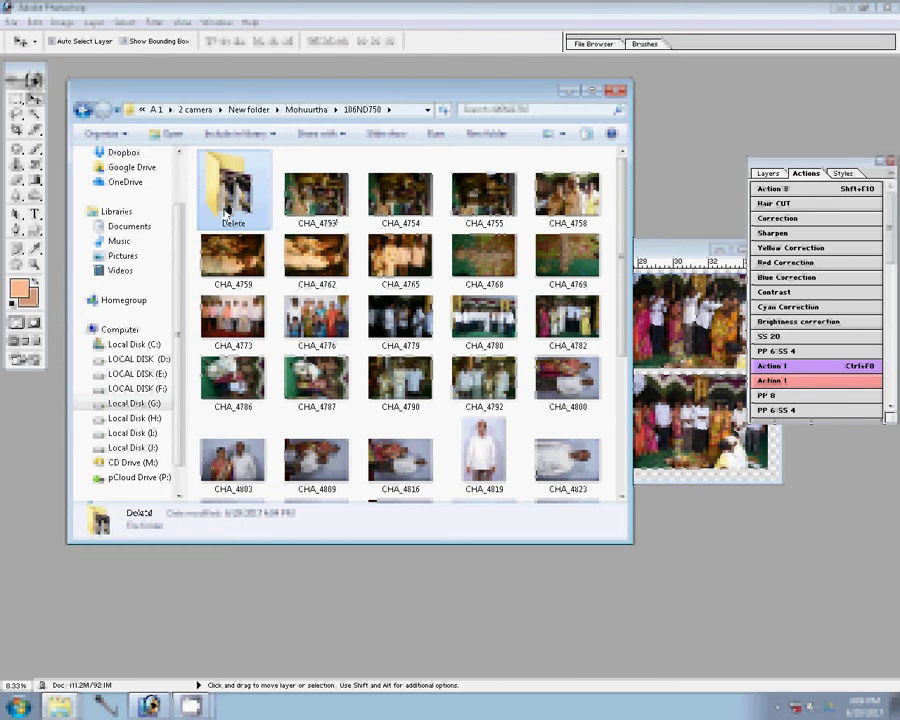
Open CHA_4753, rotate it to portrait, and resize it to 4 inches wide.
{"action": "left_click", "coordinate": [316, 195]}
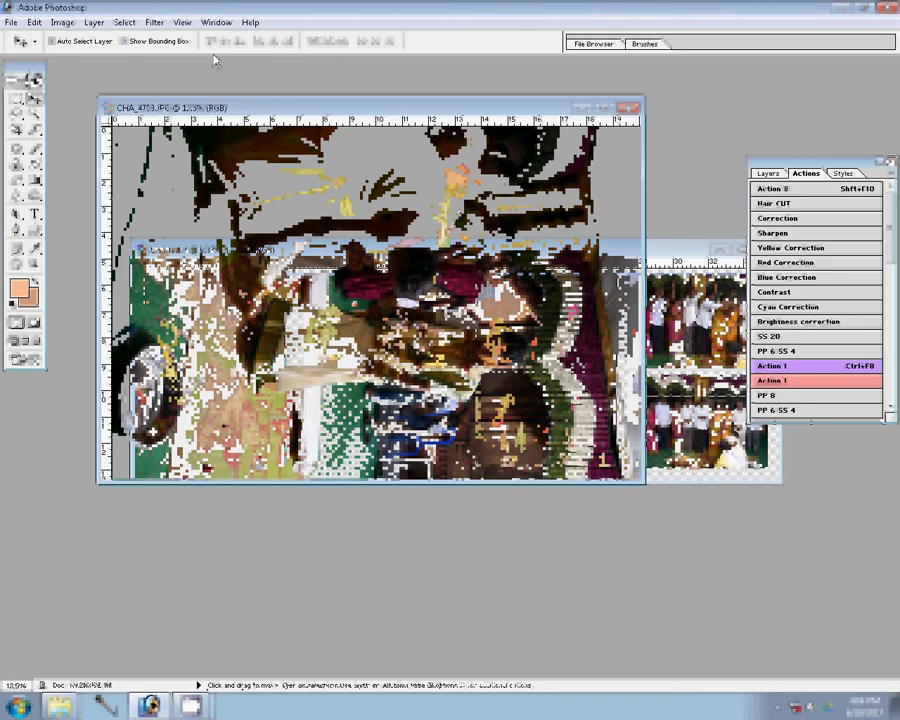
{"action": "left_click", "coordinate": [62, 22]}
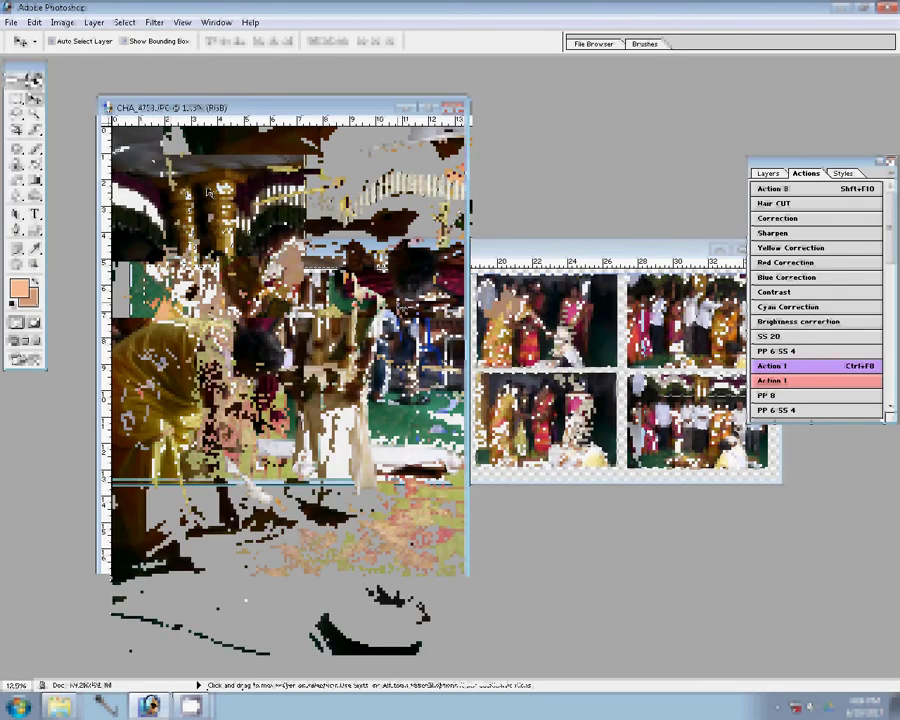
{"action": "key", "text": "ctrl+alt+i"}
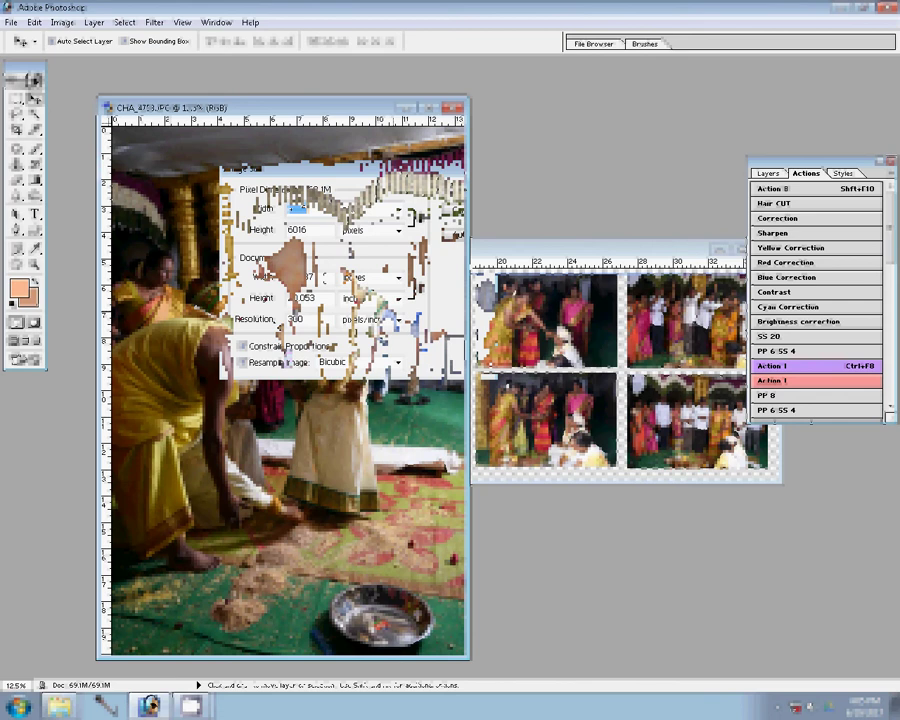
{"action": "type", "text": "4"}
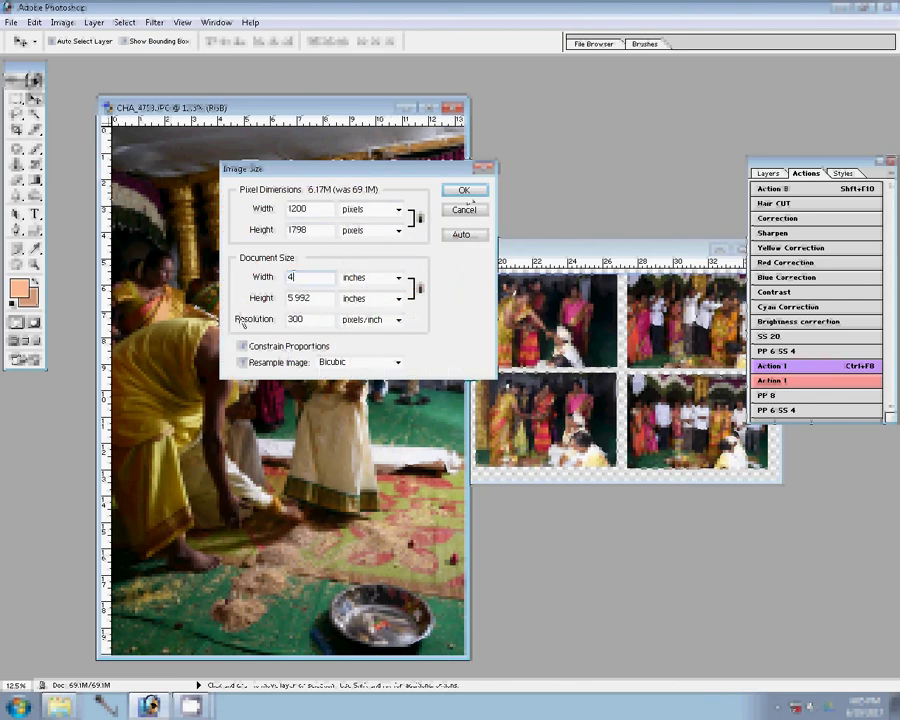
{"action": "key", "text": "Return"}
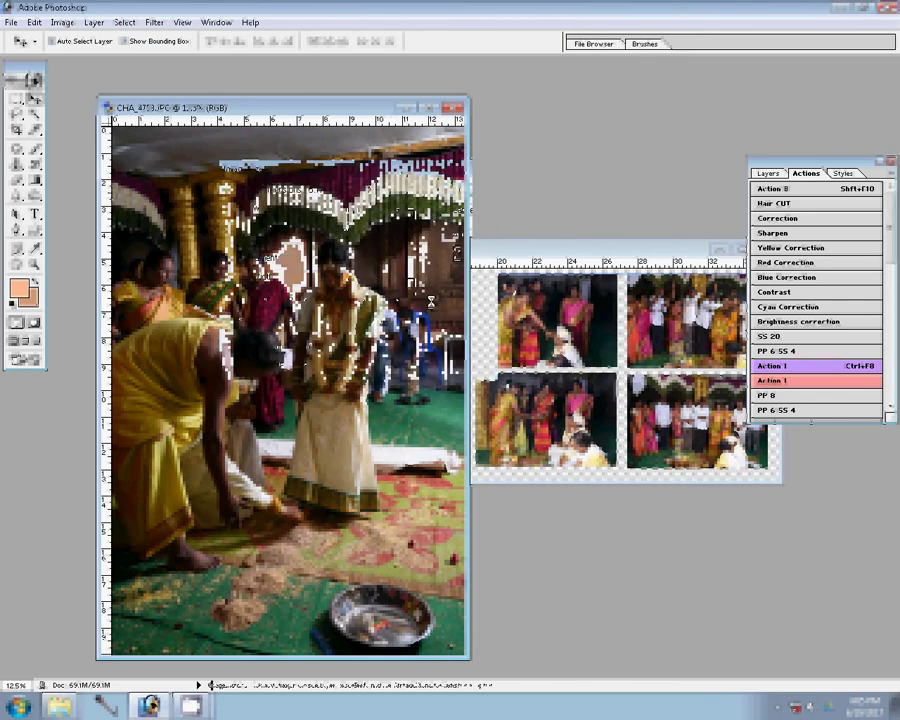
Place CHA_4753 below the second photo, tilt it about -10.6°, then close its source.
{"action": "left_click_drag", "start_coordinate": [430, 300], "coordinate": [283, 224]}
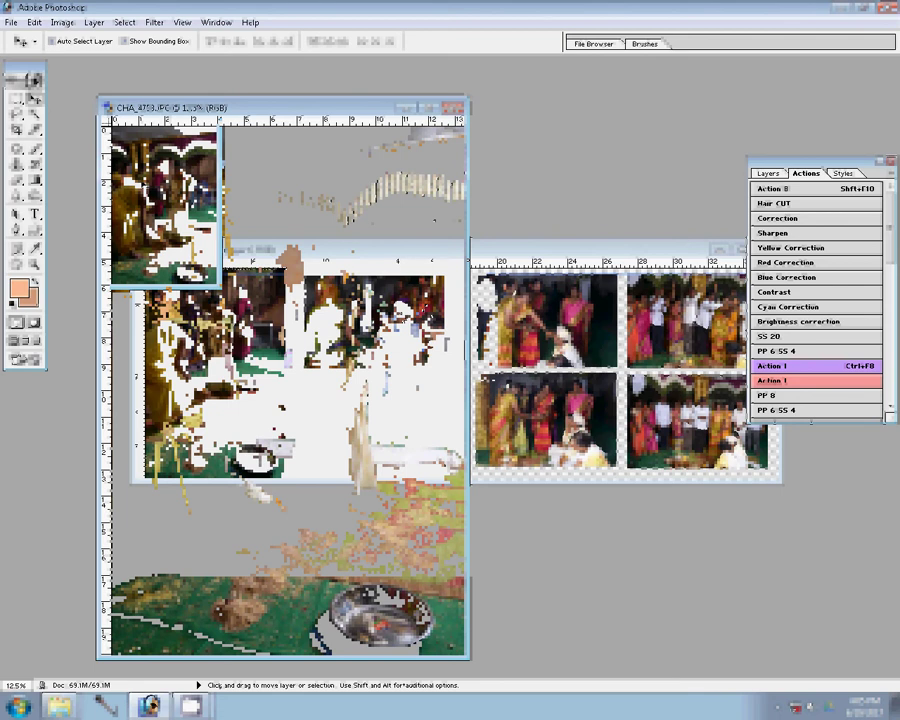
{"action": "left_click_drag", "start_coordinate": [257, 328], "coordinate": [336, 423]}
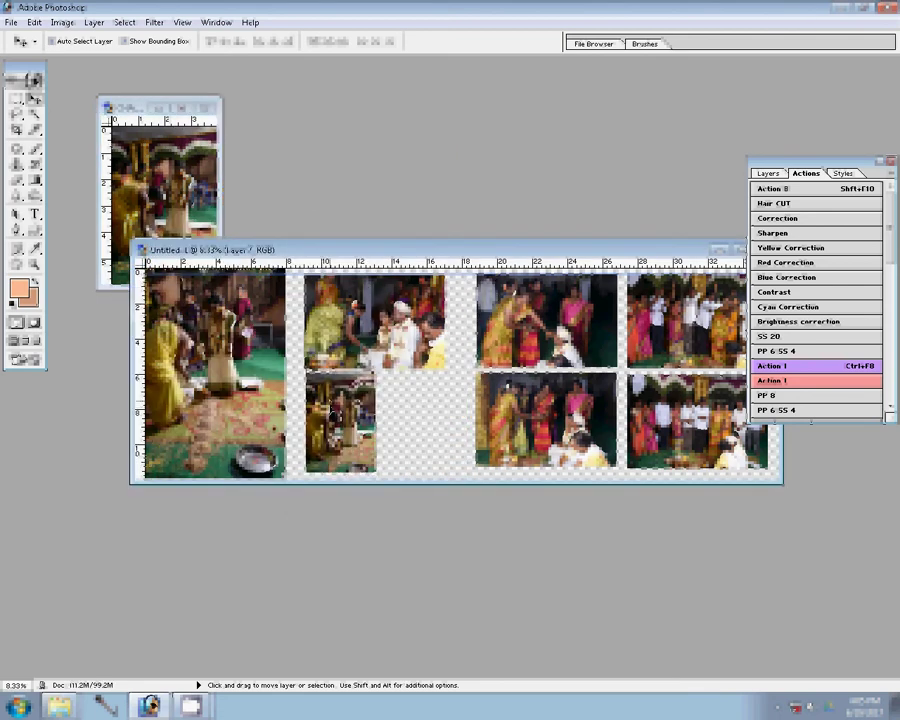
{"action": "key", "text": "ctrl+t"}
{"action": "left_click_drag", "start_coordinate": [380, 485], "coordinate": [388, 472]}
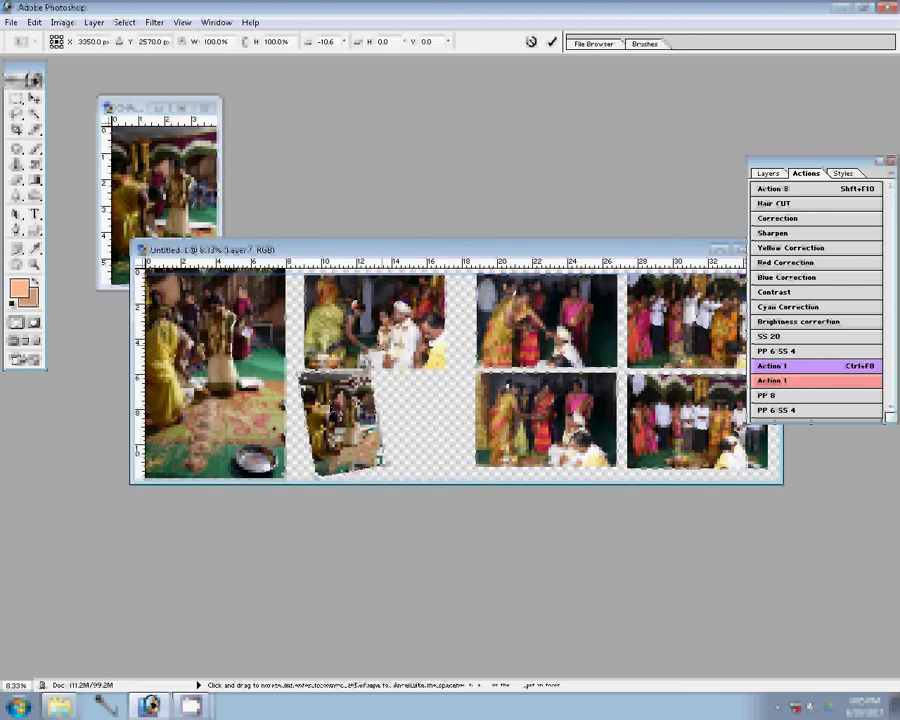
{"action": "key", "text": "Return"}
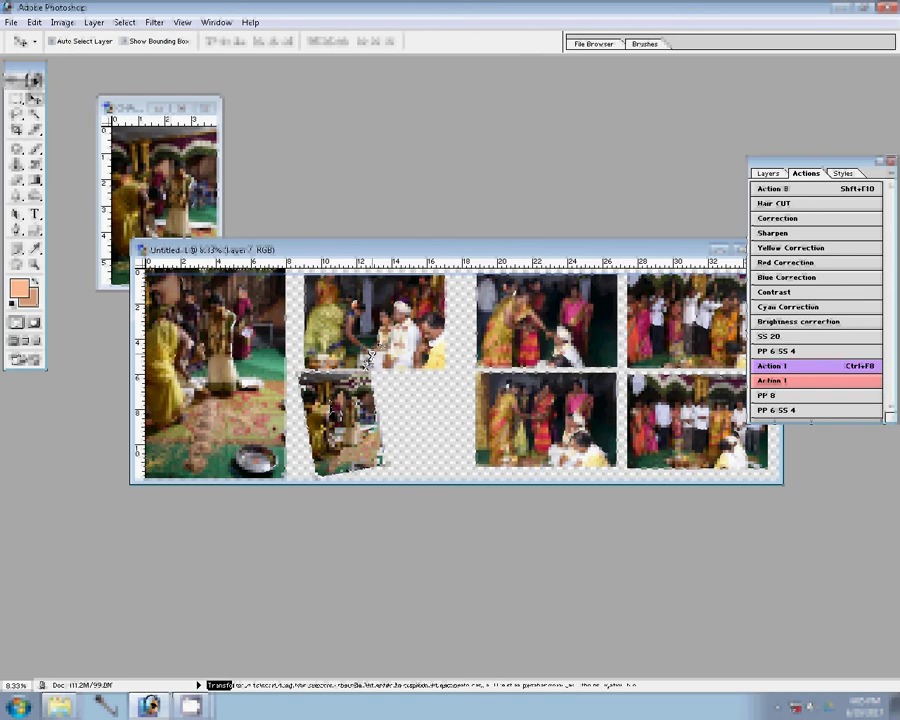
{"action": "left_click_drag", "start_coordinate": [128, 150], "coordinate": [140, 245]}
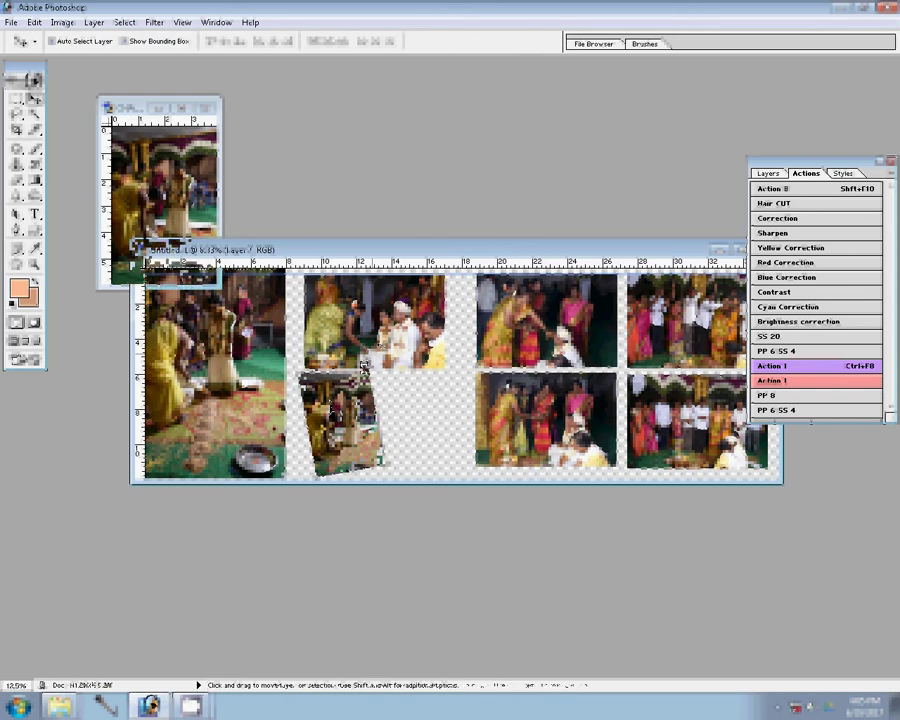
{"action": "key", "text": "ctrl+w"}
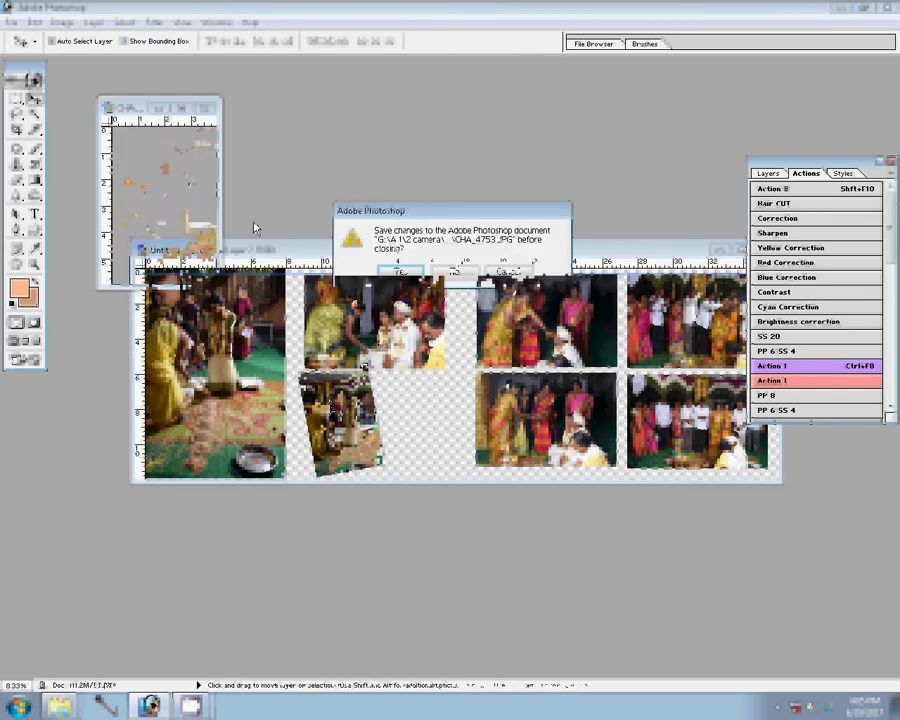
Discard CHA_4753's changes and open CHA_4755.JPG from the wedding photo folder.
{"action": "key", "text": "n"}
{"action": "left_click", "coordinate": [60, 706]}
{"action": "left_click", "coordinate": [44, 628]}
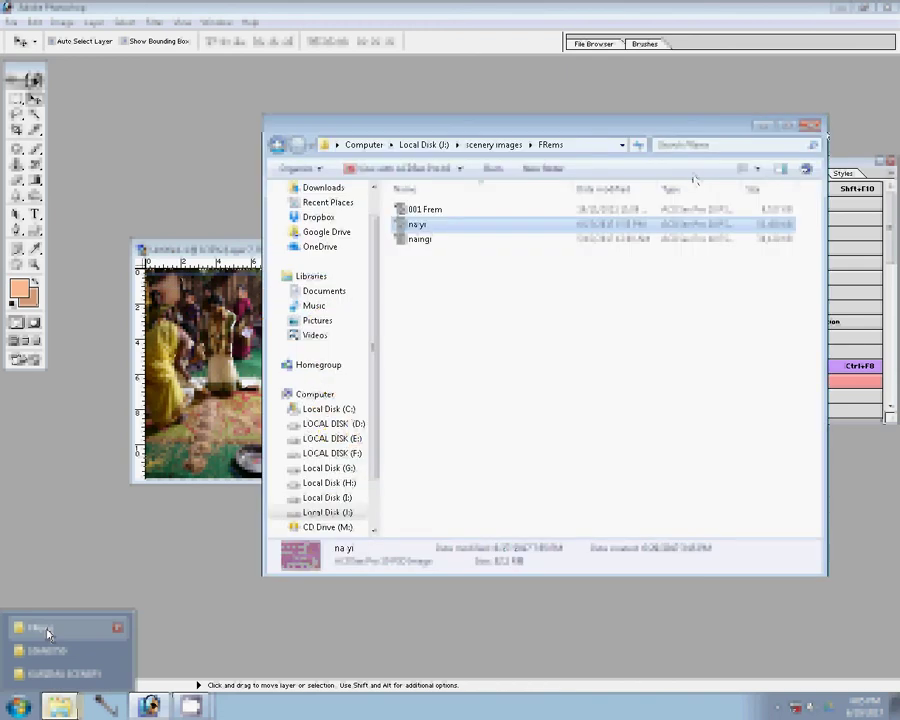
{"action": "left_click", "coordinate": [47, 628]}
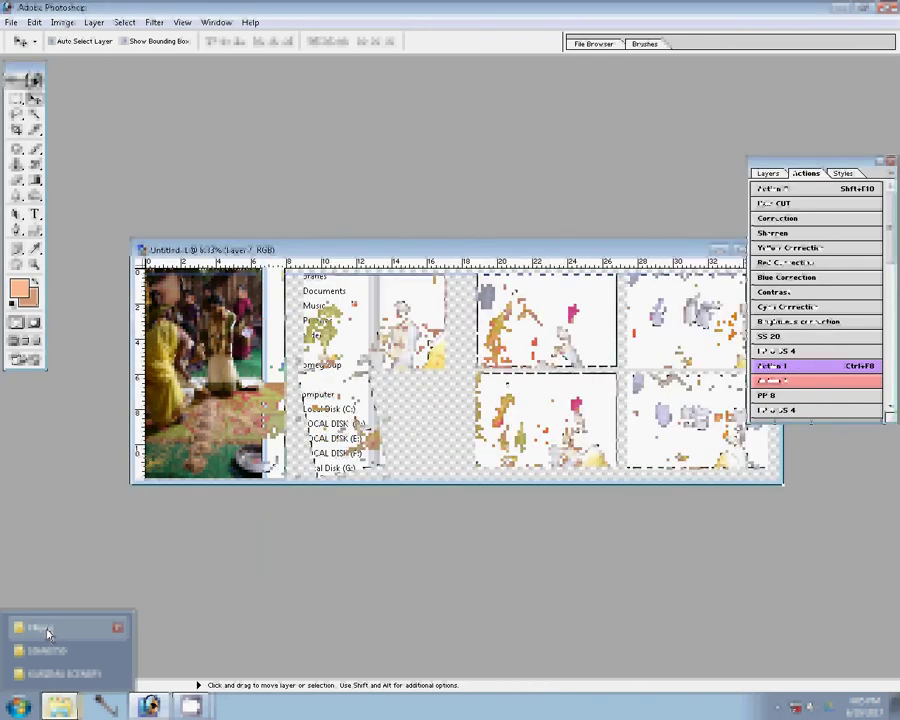
{"action": "left_click", "coordinate": [47, 628]}
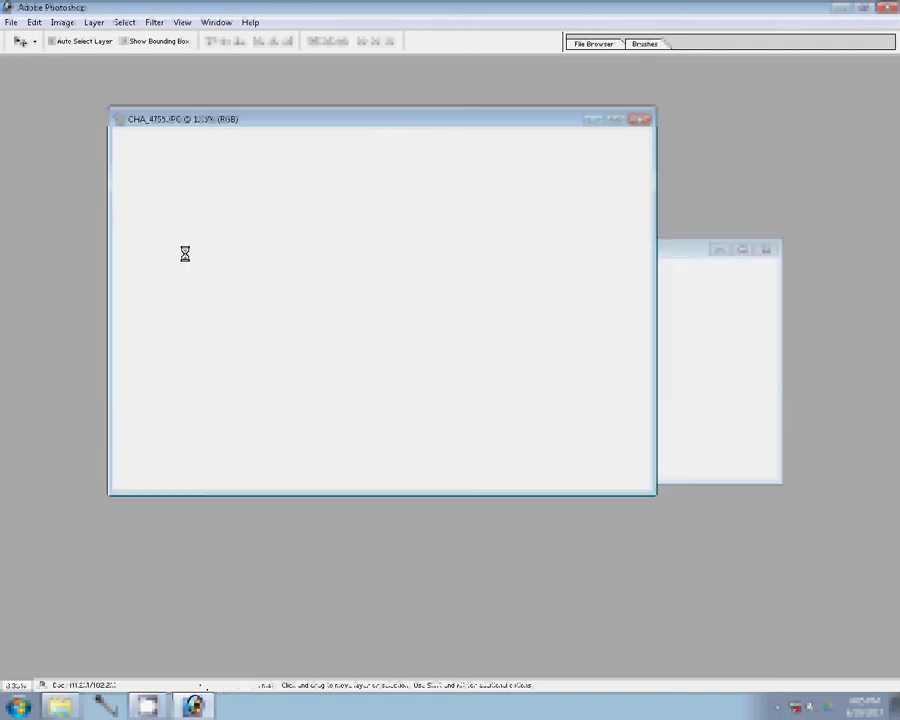
Rotate the new CHA_4755 photo canvas upright and confirm its image size.
{"action": "left_click", "coordinate": [62, 22]}
{"action": "mouse_move", "coordinate": [97, 163]}
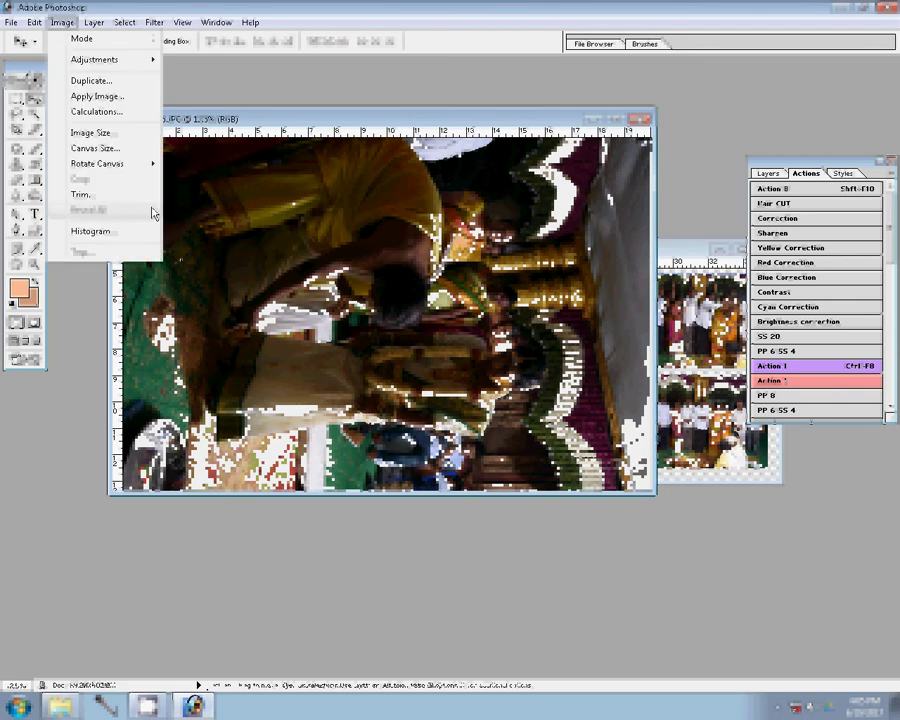
{"action": "left_click", "coordinate": [206, 191]}
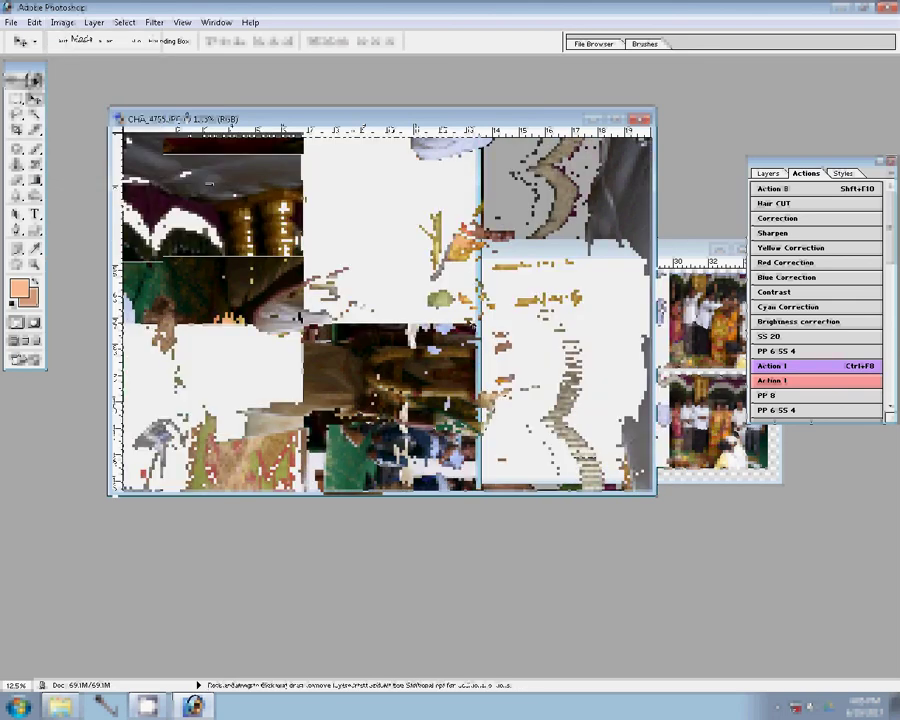
{"action": "key", "text": "ctrl+alt+i"}
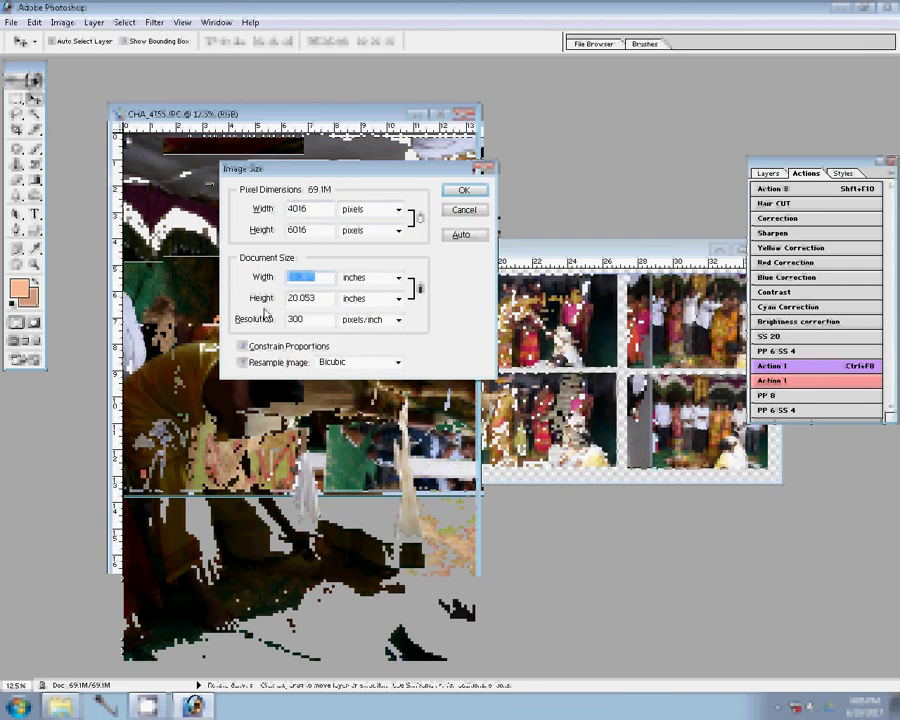
{"action": "left_click", "coordinate": [448, 191]}
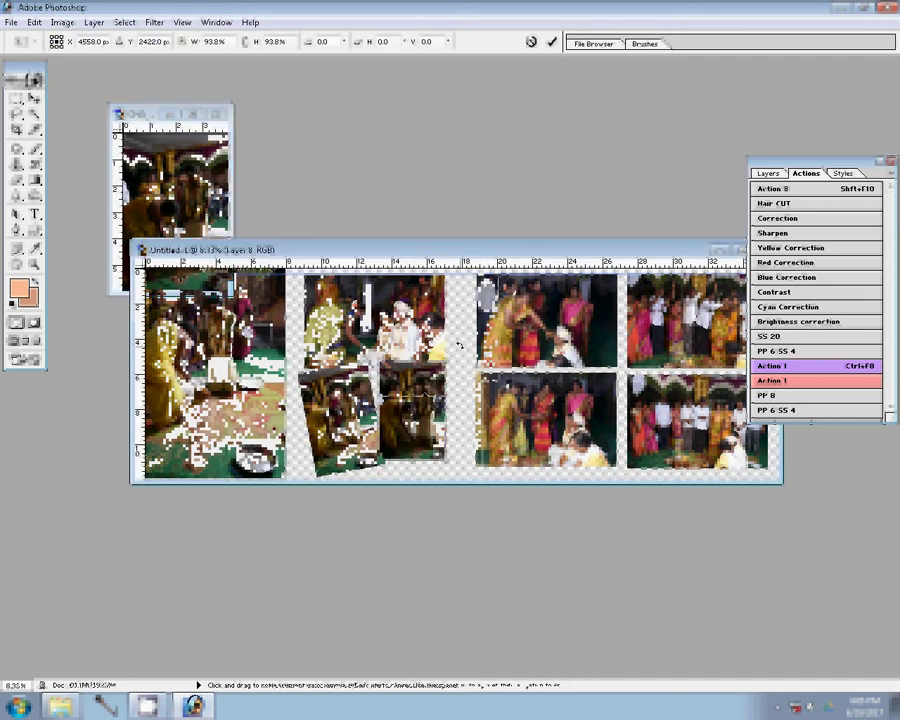
Scale the photo in the spread to 93.8% and drag a photo layer into the album's middle column.
{"action": "left_click_drag", "start_coordinate": [445, 352], "coordinate": [460, 345]}
{"action": "key", "text": "Return"}
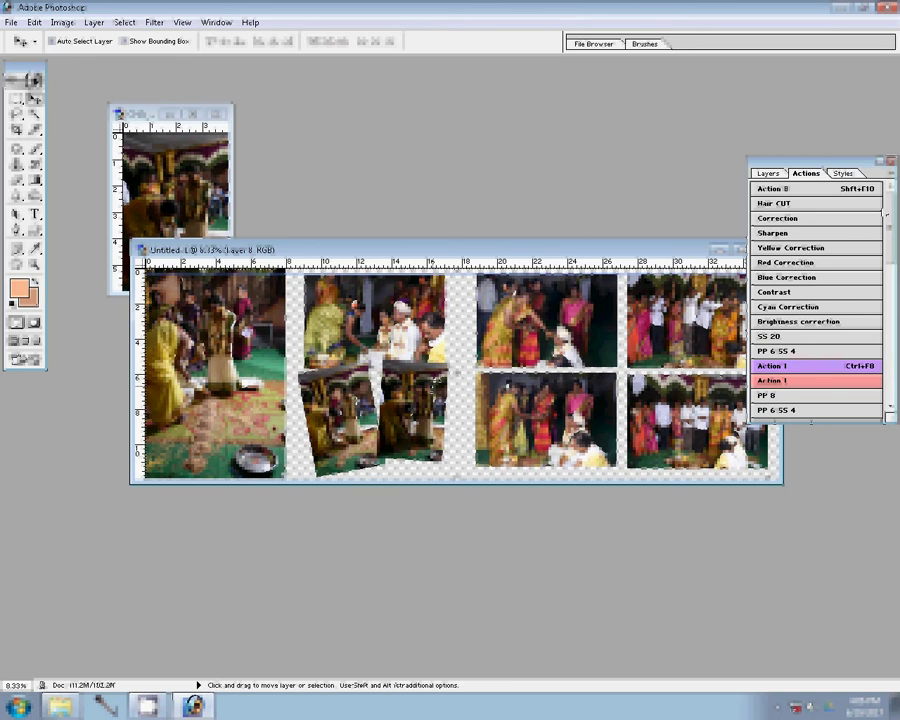
{"action": "left_click", "coordinate": [150, 185]}
{"action": "left_click_drag", "start_coordinate": [150, 185], "coordinate": [420, 300]}
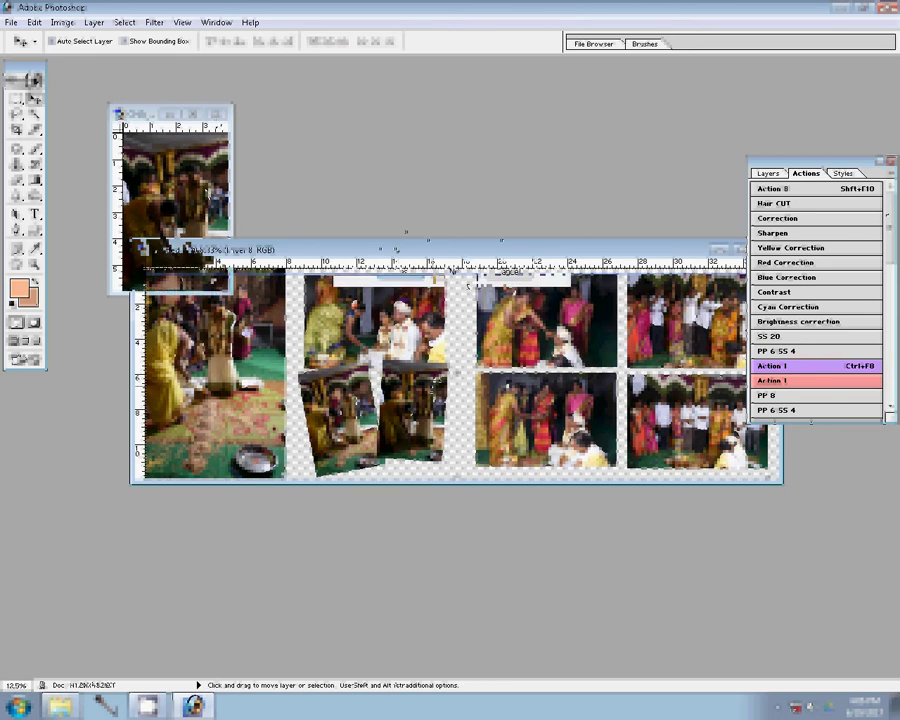
Close the small photo document and give Layer 8 a pattern-filled Stroke border.
{"action": "key", "text": "ctrl+w"}
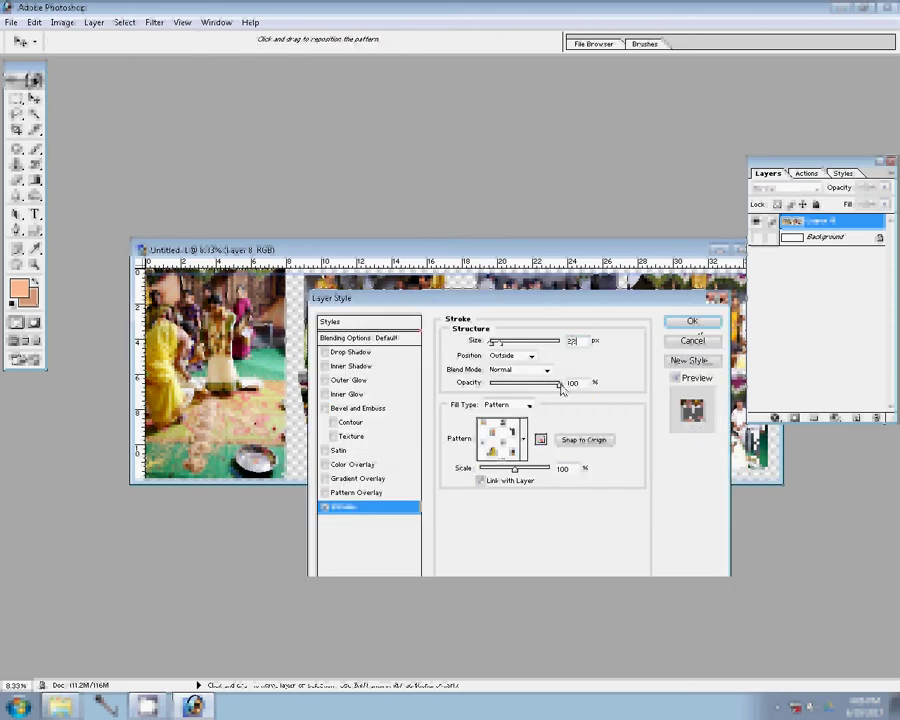
{"action": "left_click", "coordinate": [692, 321]}
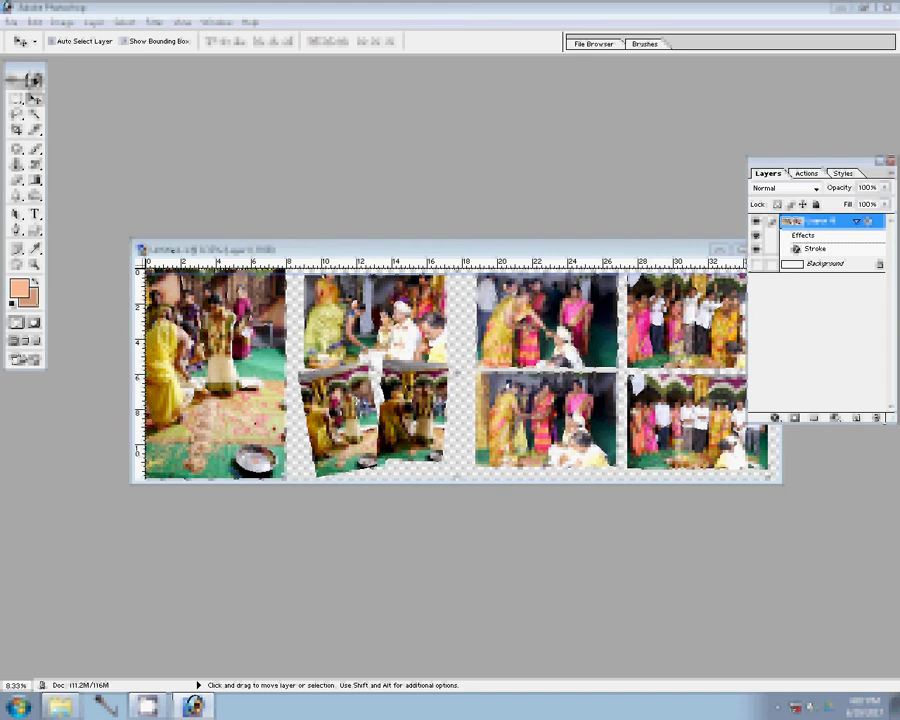
{"action": "key", "text": "alt+Tab"}
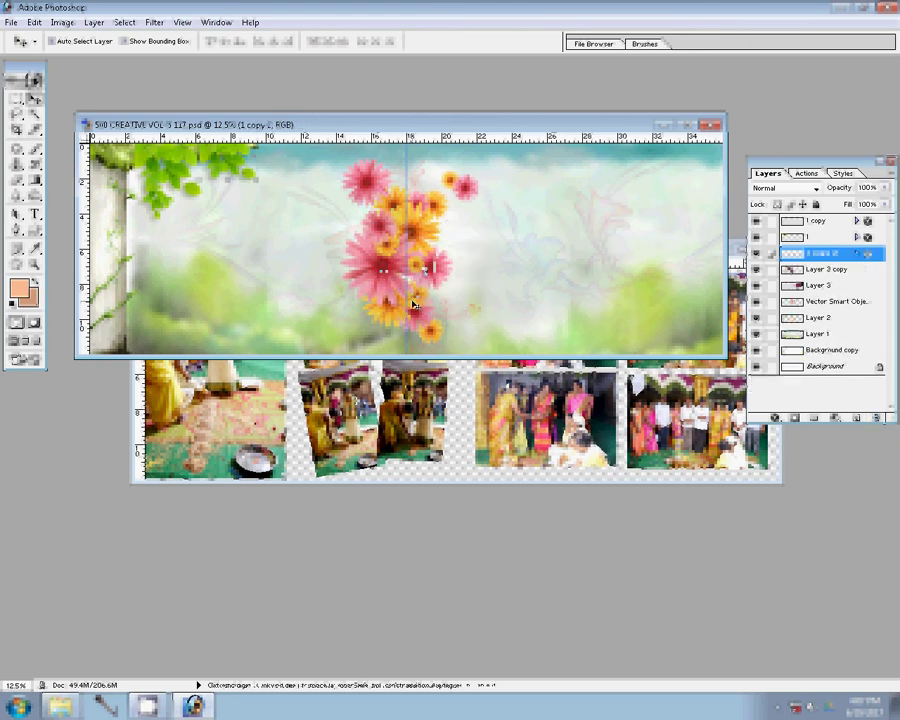
Merge the floral template's layers and stretch it across the whole spread as Layer 9.
{"action": "key", "text": "ctrl+shift+e"}
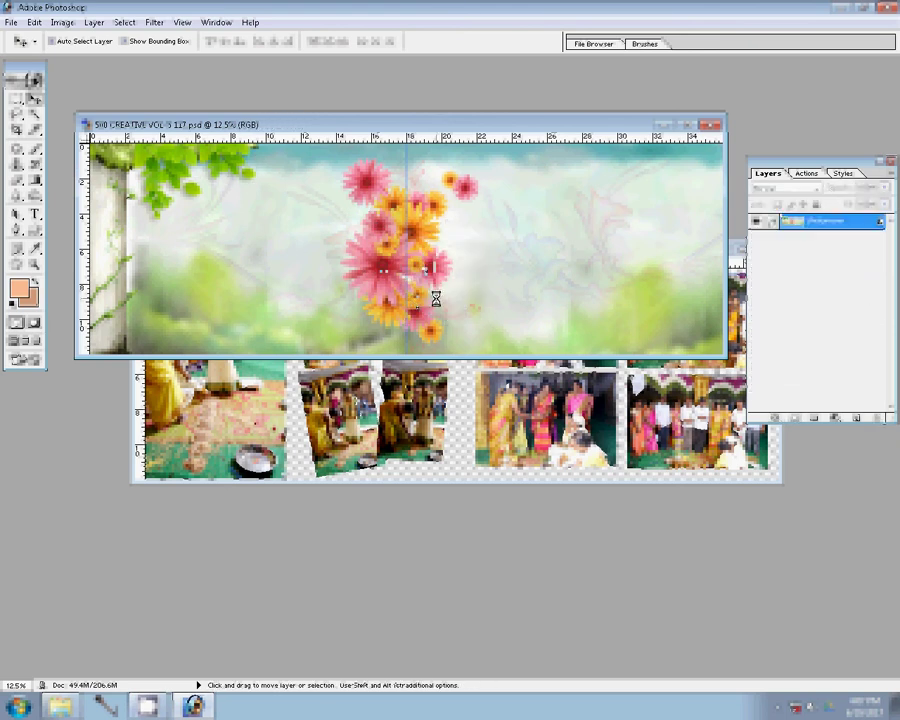
{"action": "left_click_drag", "start_coordinate": [435, 299], "coordinate": [467, 398]}
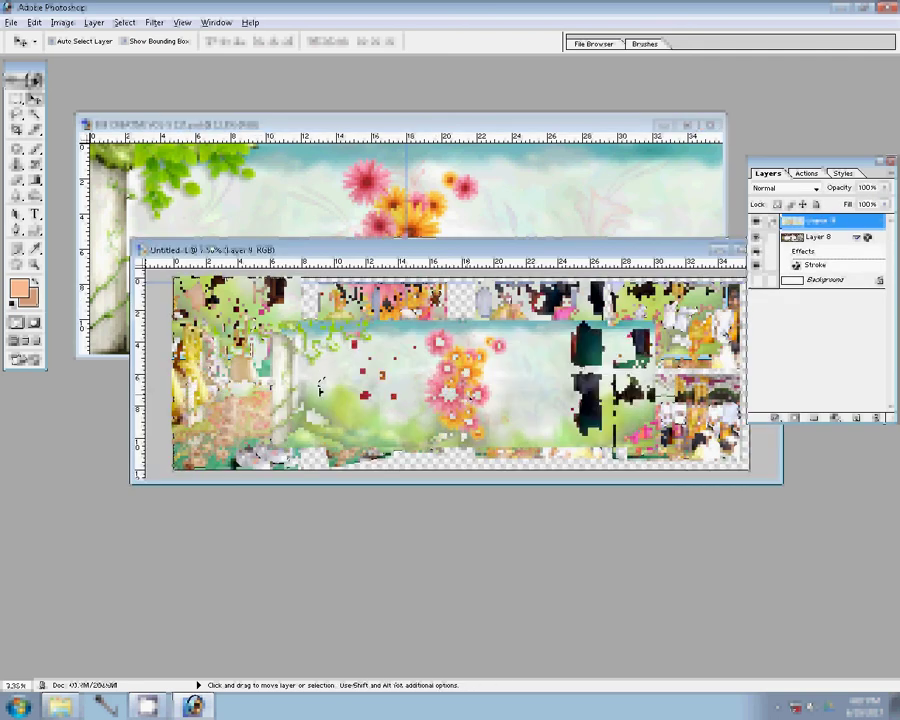
{"action": "left_click_drag", "start_coordinate": [416, 384], "coordinate": [328, 357]}
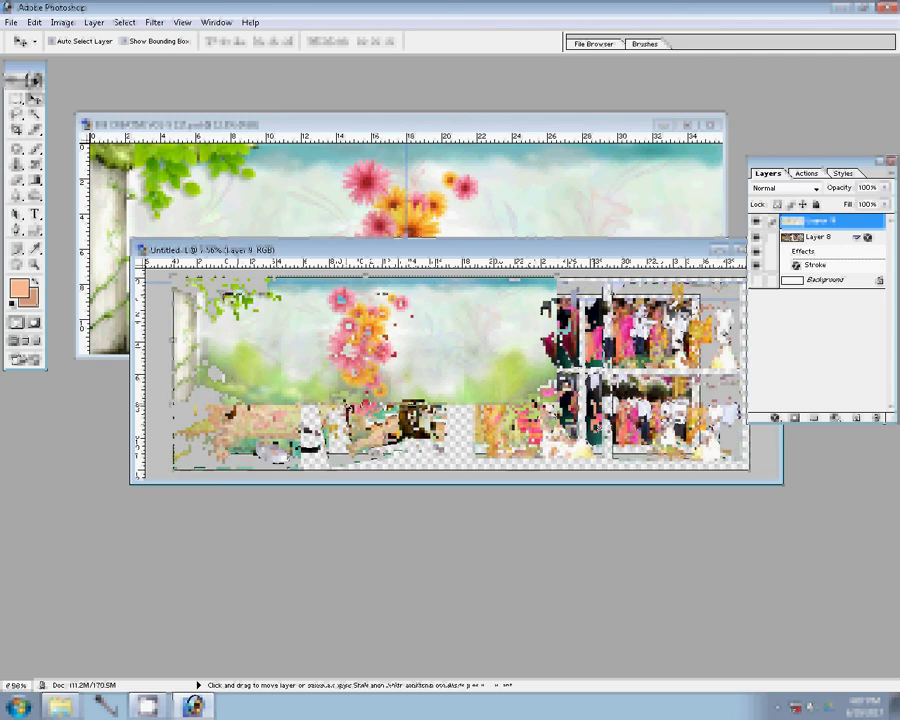
{"action": "key", "text": "ctrl+t"}
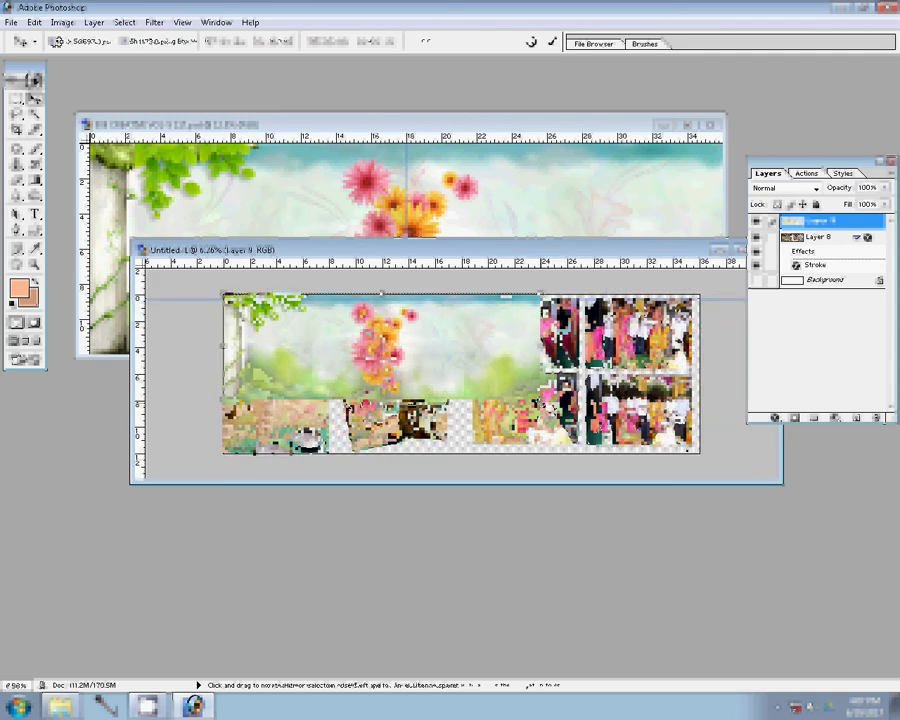
{"action": "left_click_drag", "start_coordinate": [688, 450], "coordinate": [700, 459]}
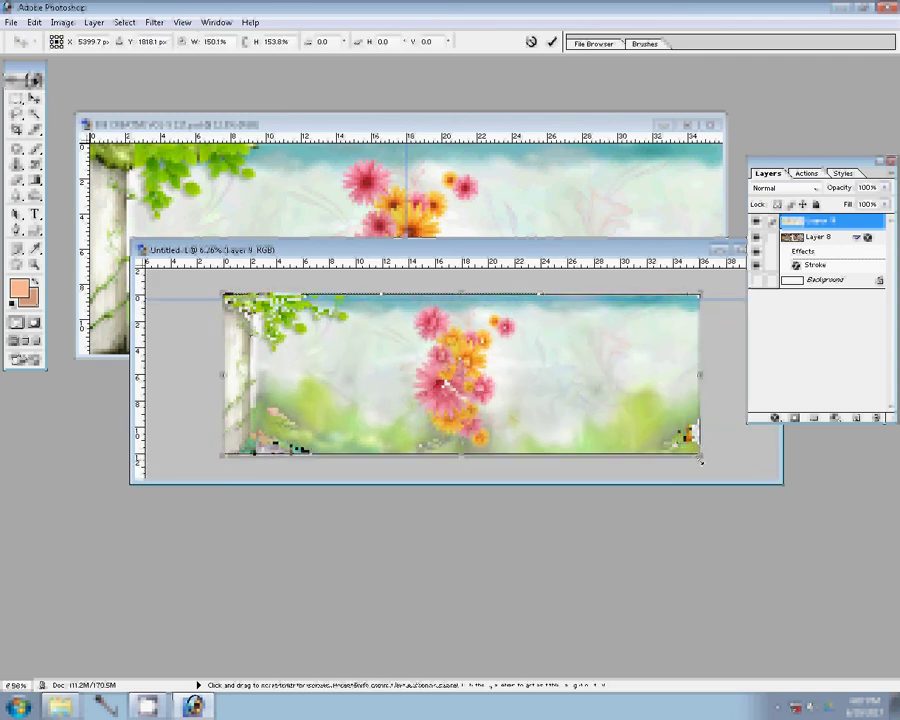
{"action": "left_click", "coordinate": [552, 43]}
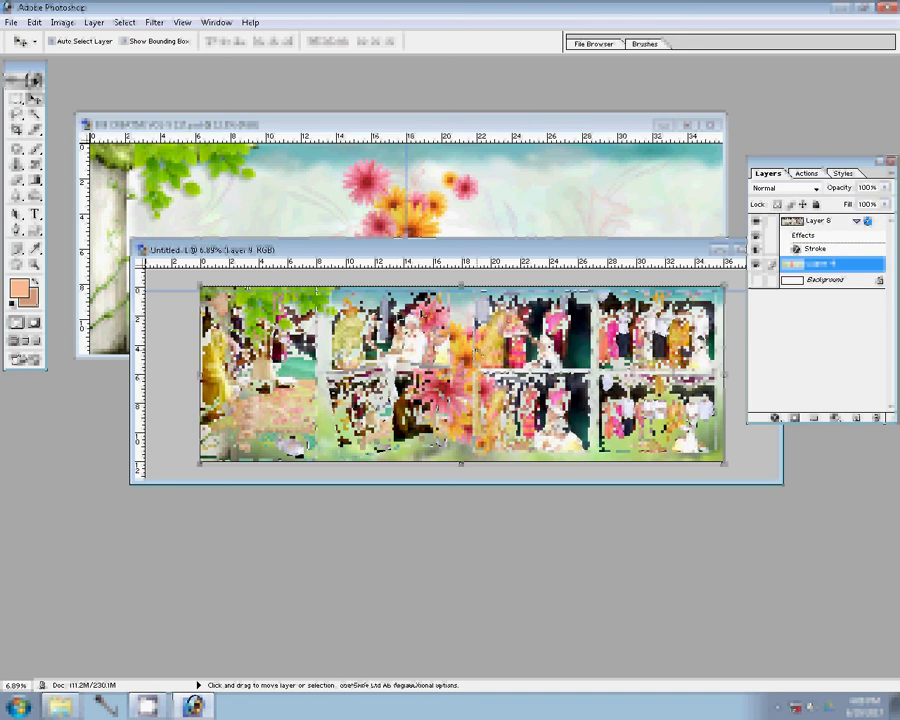
Save the spread as 142 in the k 1 folder, keeping Photoshop format.
{"action": "key", "text": "ctrl+shift+s"}
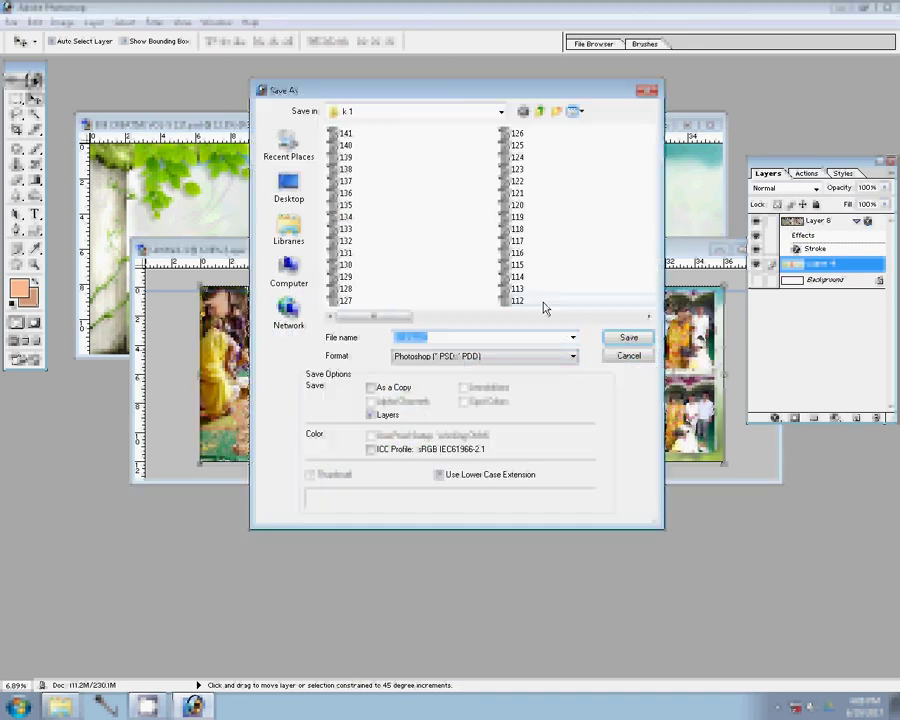
{"action": "type", "text": "14"}
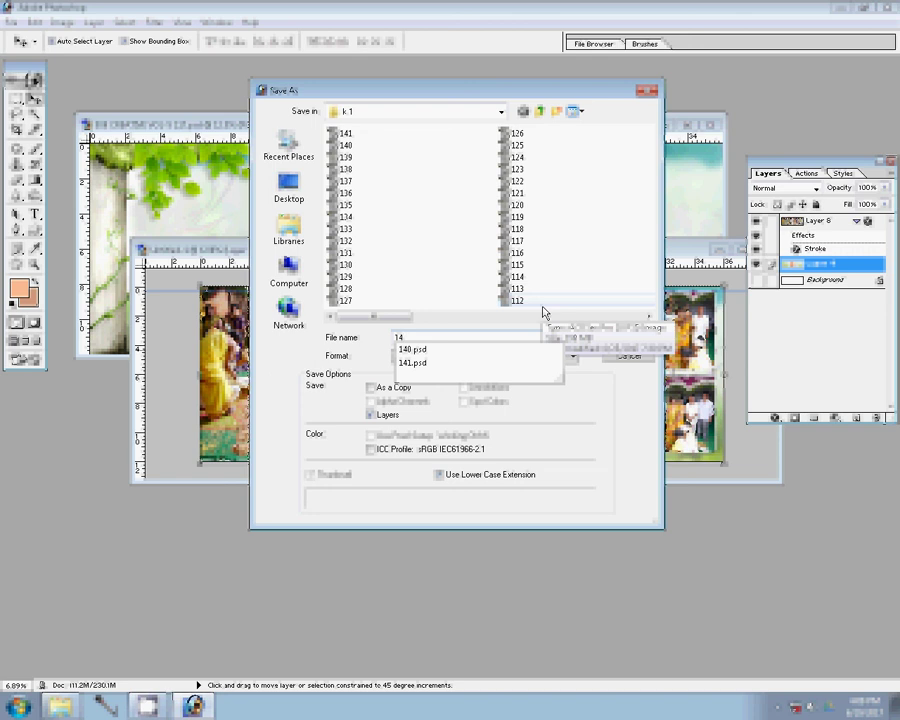
{"action": "type", "text": "2"}
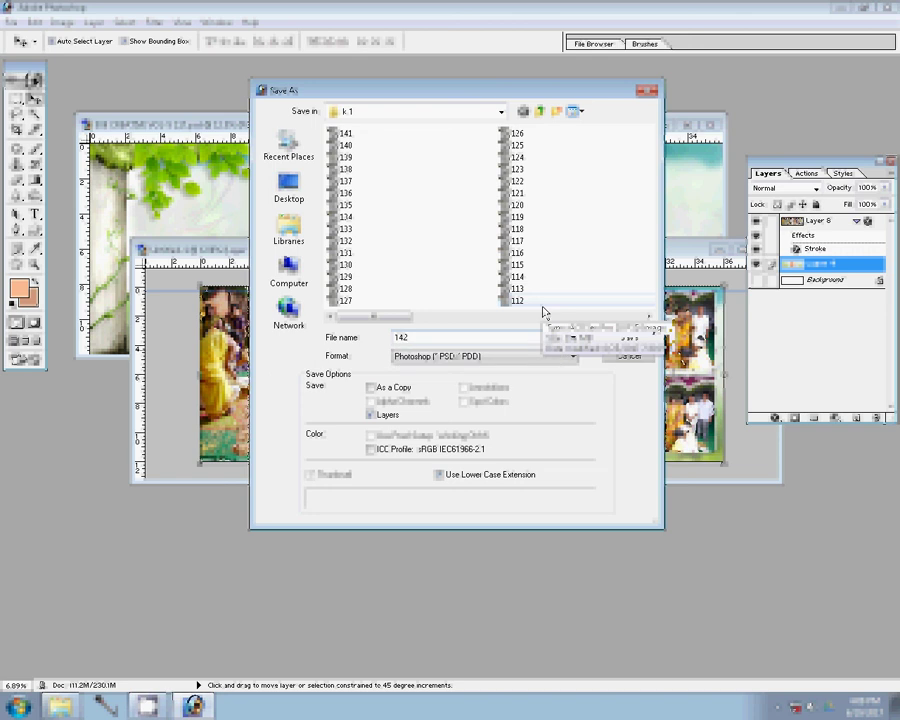
{"action": "left_click", "coordinate": [648, 338]}
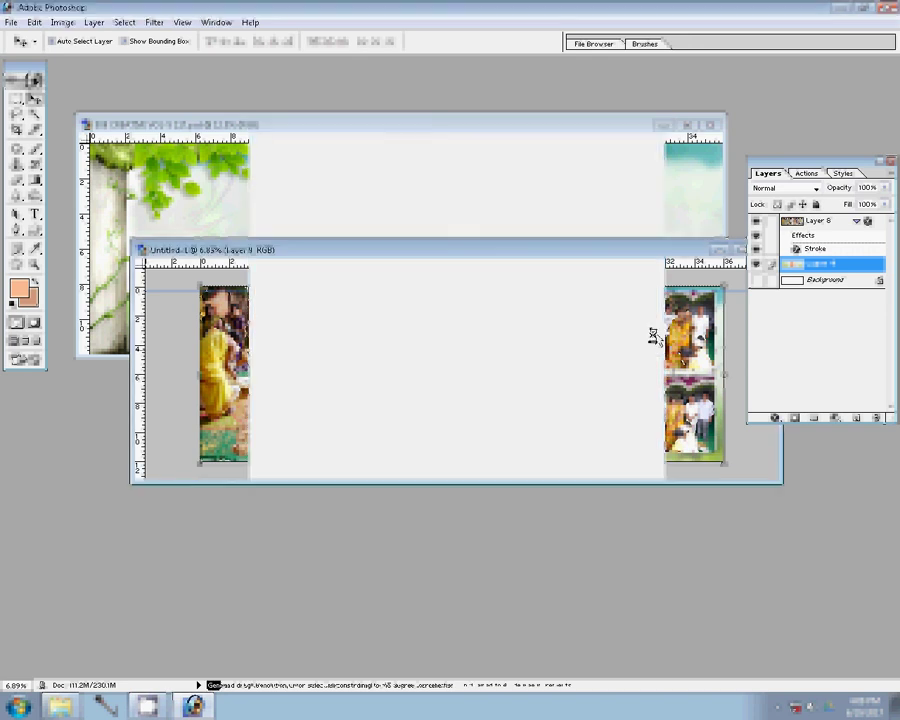